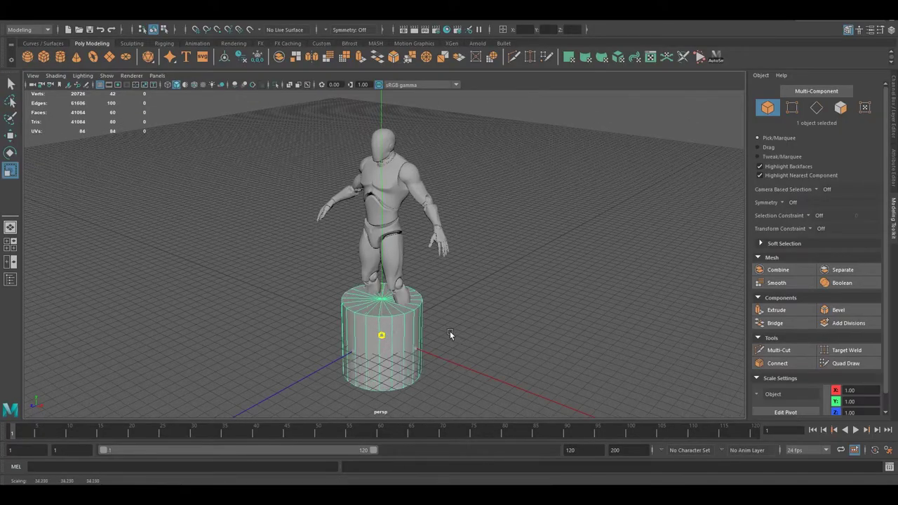
Scale pCylinder1 up into a large flat disc above the figure, then view the tapered cone from the side
drag(450, 335, 391, 312)
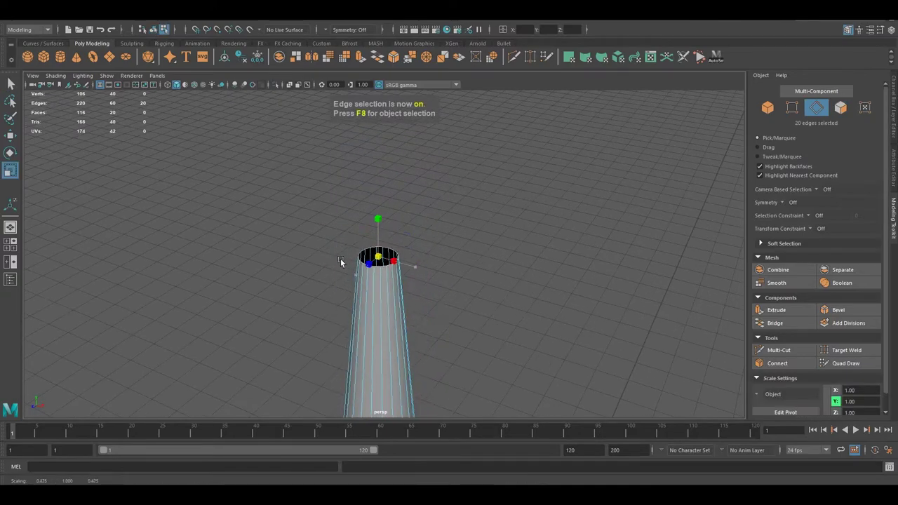
alt+drag(341, 262, 378, 223)
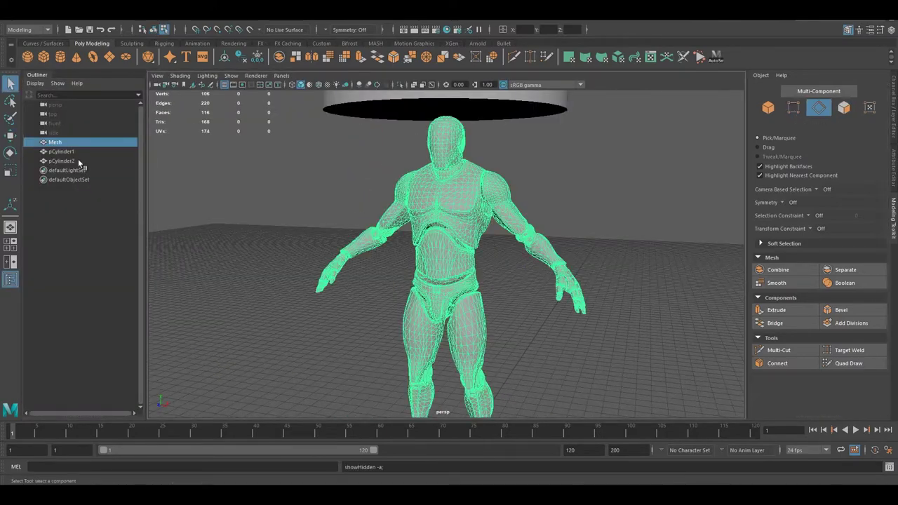
Enlarge the tapered cone slightly, hide the figure mesh and frame the cone
scroll(434, 245, down, 3)
drag(435, 279, 445, 279)
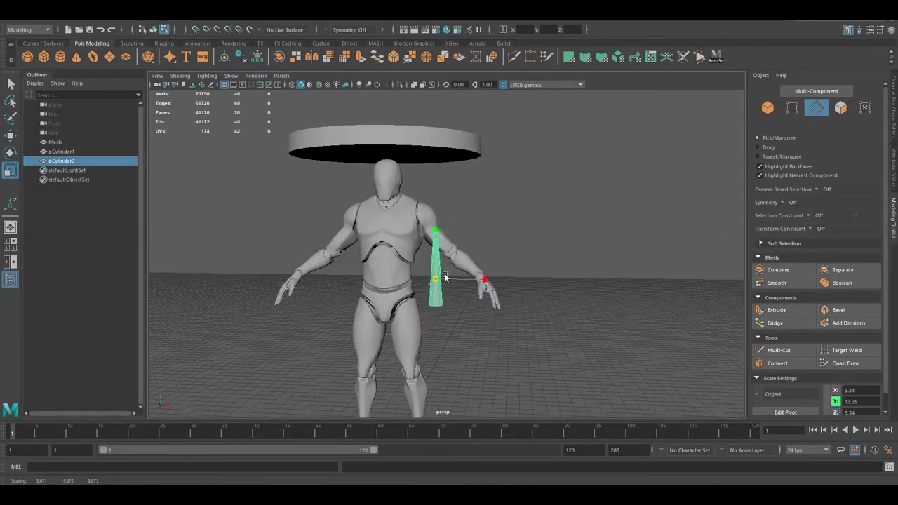
key(ctrl+h)
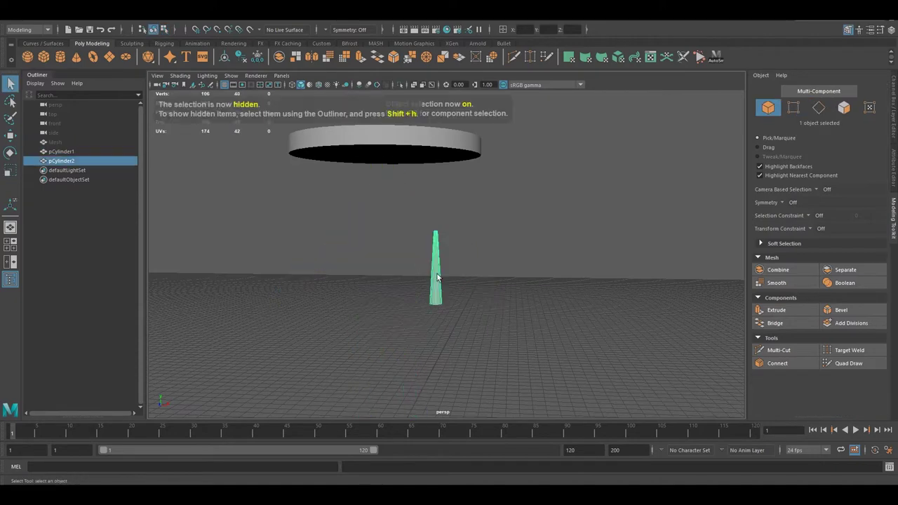
key(w)
key(f)
scroll(457, 226, up, 5)
Extrude the cone's top edge ring into a thin spike, then undo that extrusion
key(F10)
double_click(434, 219)
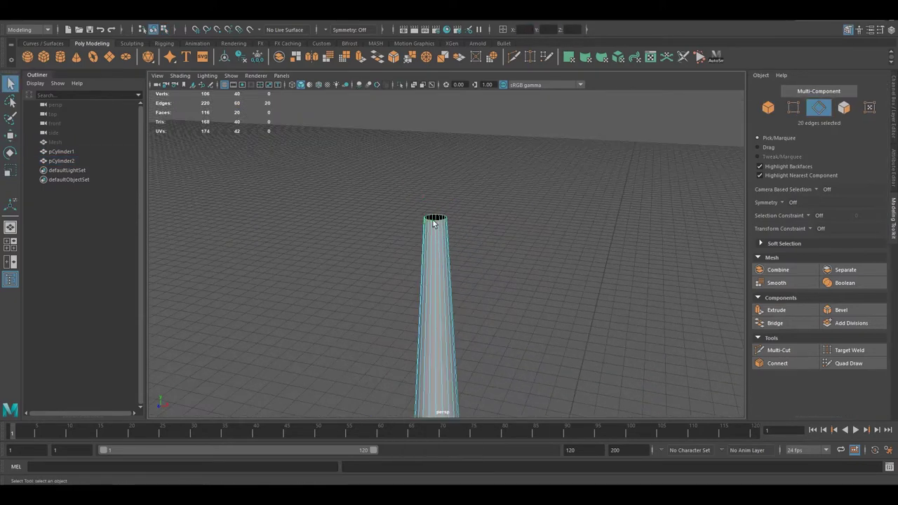
key(ctrl+e)
key(w)
alt+drag(423, 269, 423, 233)
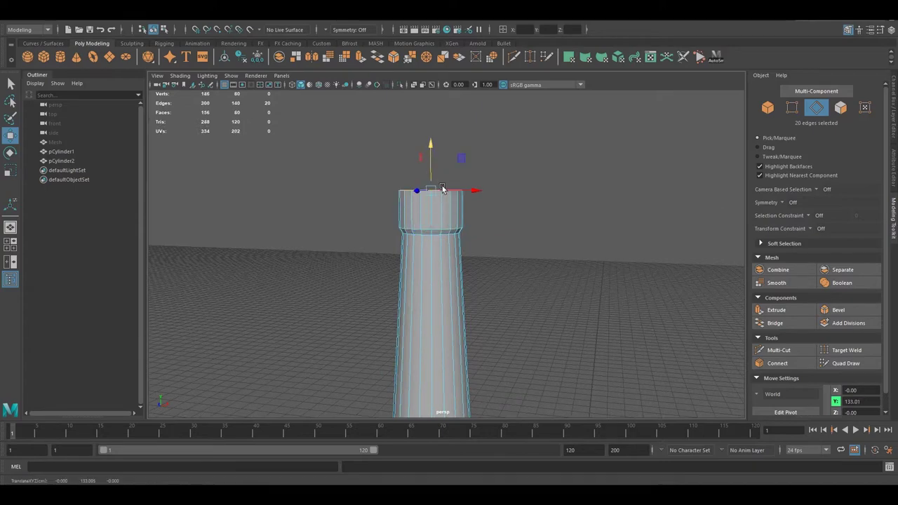
mouse_move(442, 188)
mouse_down()
mouse_move(442, 158)
mouse_move(421, 176)
mouse_up()
key(r)
key(q)
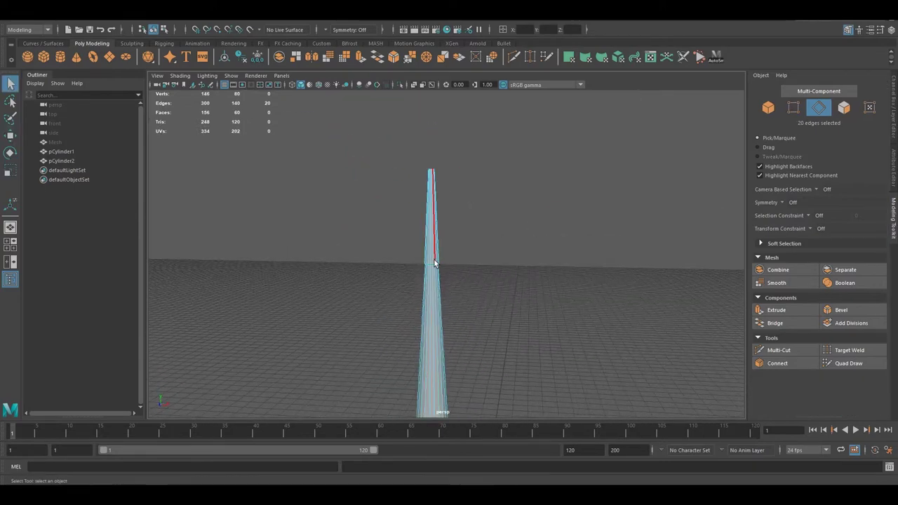
key(ctrl+z)
key(ctrl+z)
key(ctrl+z)
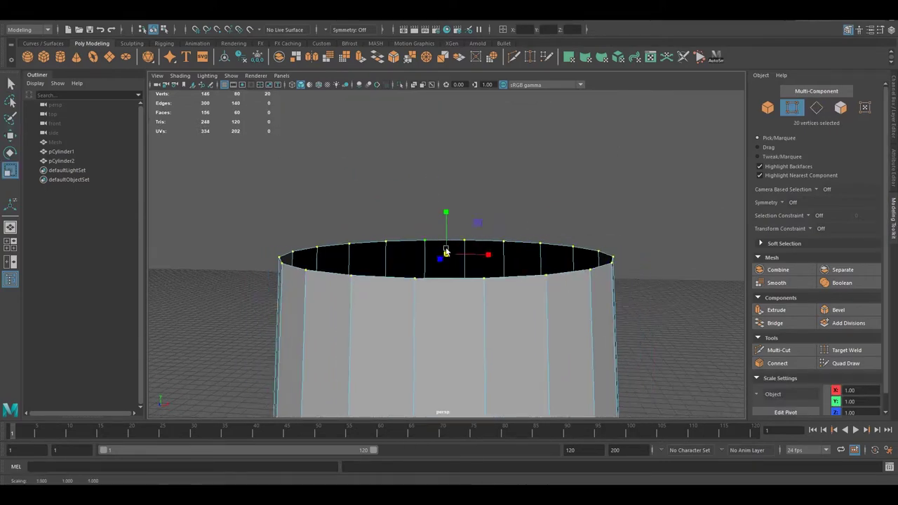
key(ctrl+z)
Extrude the top edge ring again and scale it outward into a flared top
key(r)
scroll(447, 253, down, 3)
key(ctrl+e)
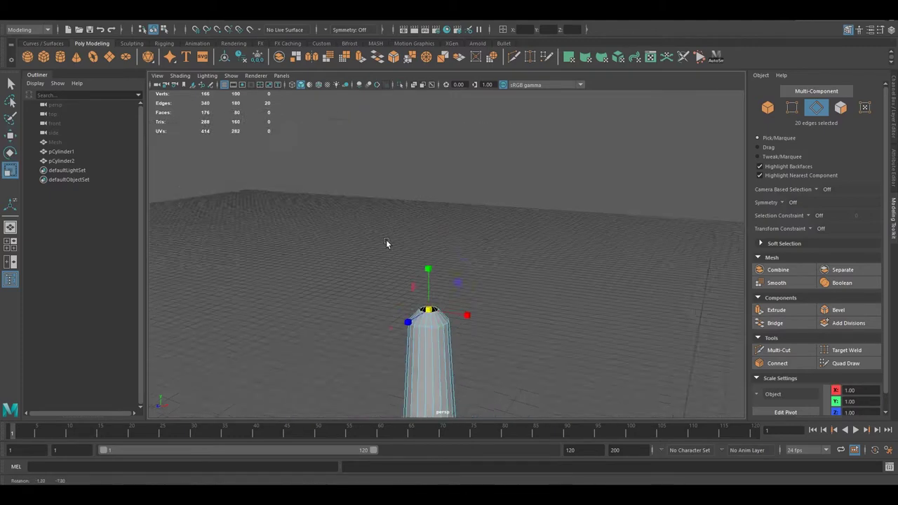
drag(383, 188, 437, 194)
key(w)
scroll(463, 242, down, 3)
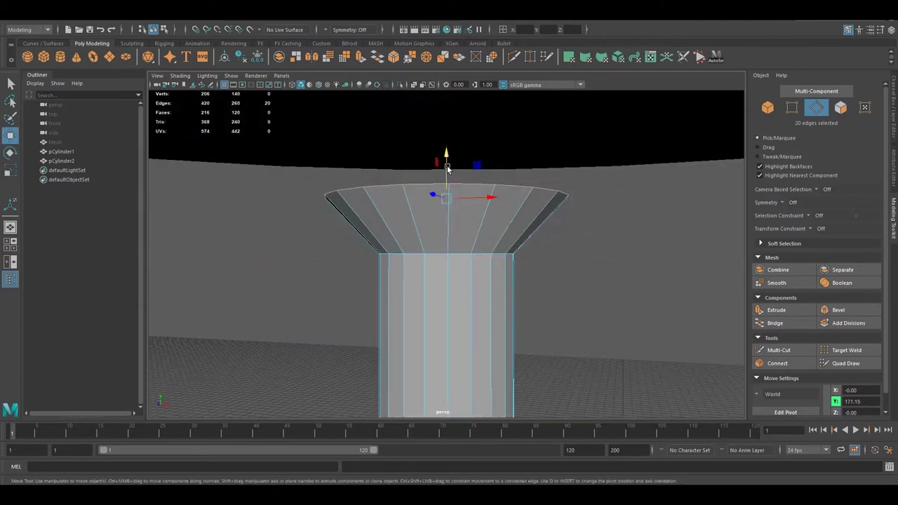
scroll(449, 221, down, 3)
key(q)
scroll(470, 263, down, 3)
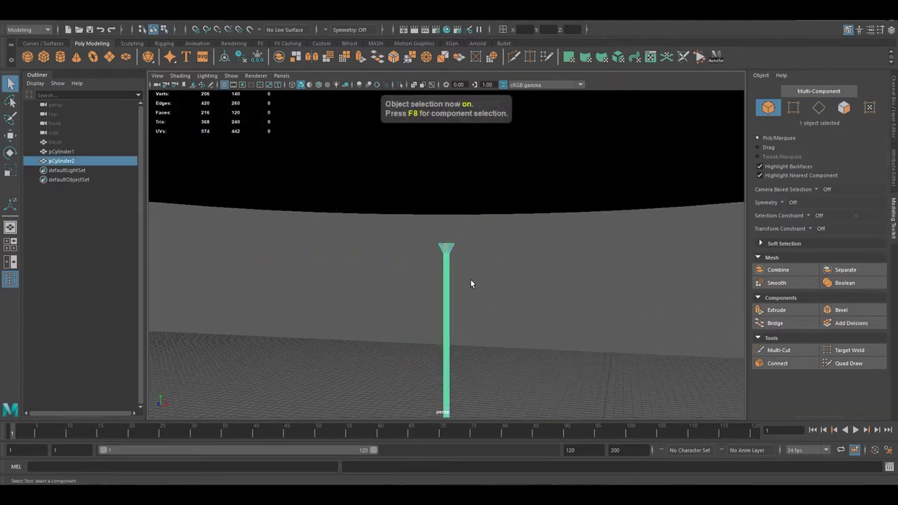
scroll(470, 284, down, 3)
key(w)
scroll(462, 285, down, 2)
scroll(530, 211, up, 3)
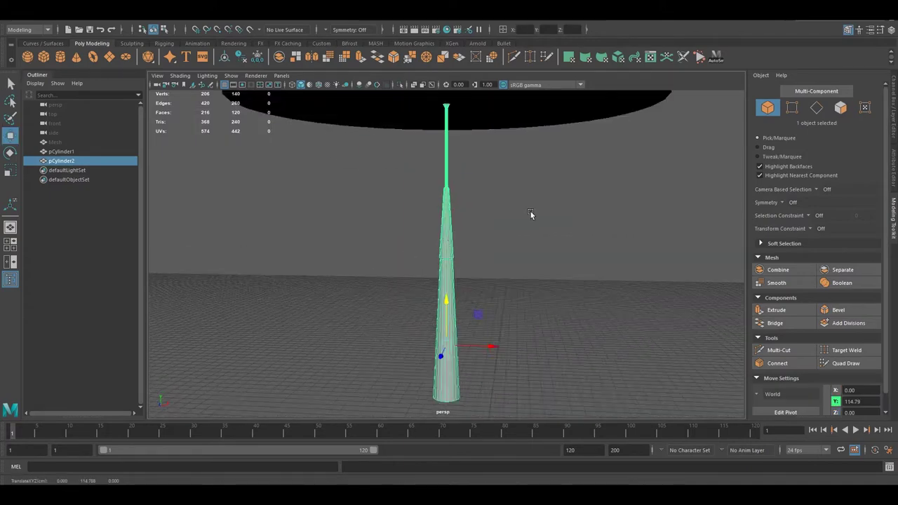
scroll(469, 202, down, 3)
scroll(467, 173, up, 4)
Extrude the column's top faces outward into a funnel shape below the disc
key(q)
key(F10)
drag(396, 181, 480, 228)
mouse_move(458, 203)
ctrl+right_down()
mouse_move(512, 195)
mouse_move(476, 383)
ctrl+right_up()
key(q)
key(F8)
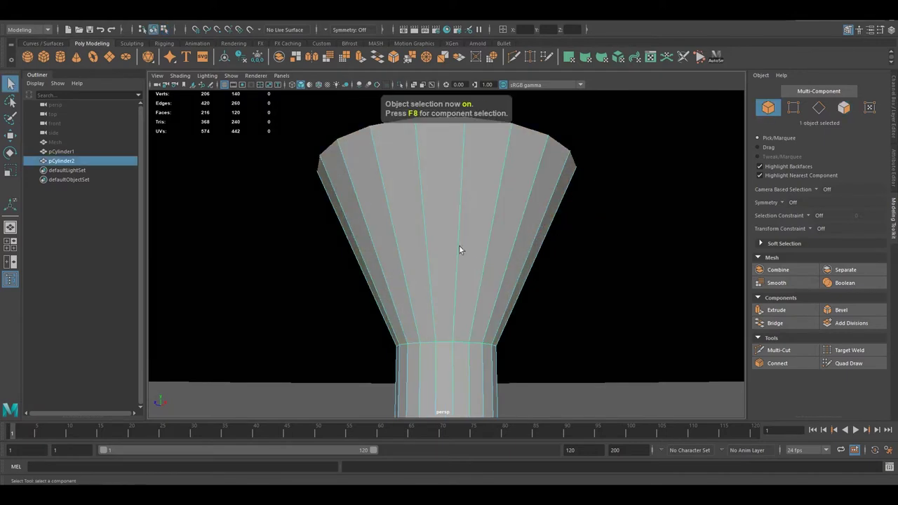
scroll(450, 229, down, 3)
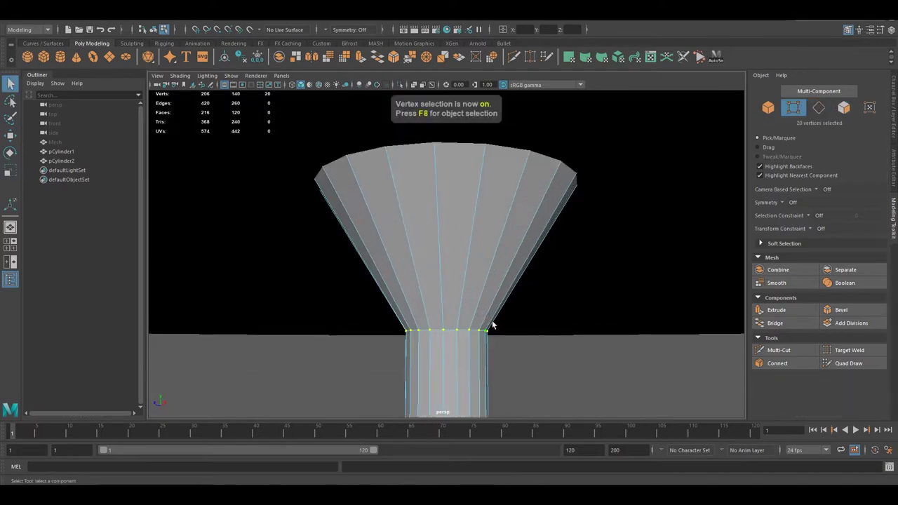
key(F8)
alt+drag(504, 313, 454, 215)
Frame the column, select the face ring around its base, then undo the base edits
click(442, 225)
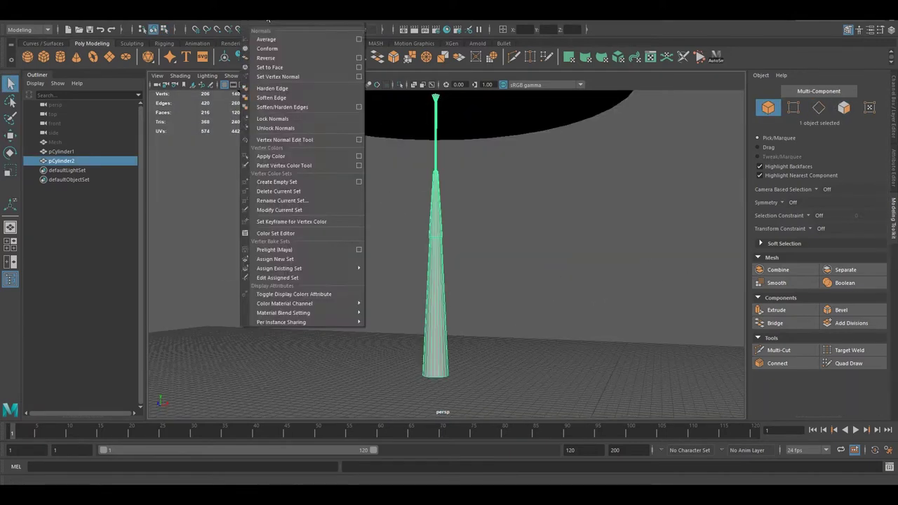
key(f)
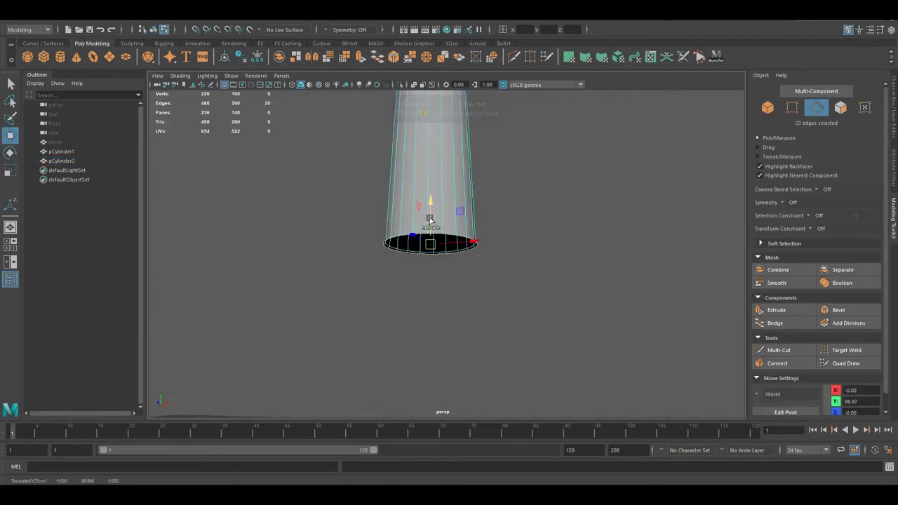
click(556, 219)
alt+drag(482, 293, 435, 200)
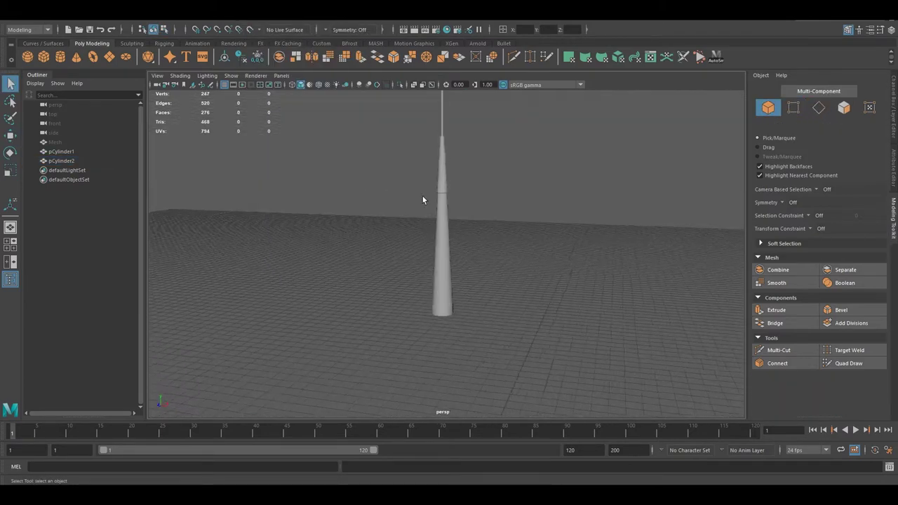
scroll(435, 199, up, 5)
key(F11)
double_click(496, 294)
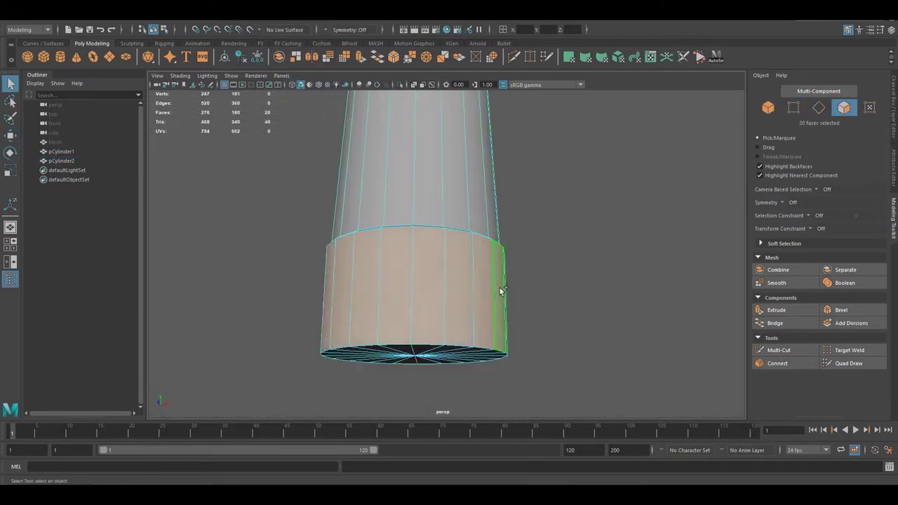
alt+drag(538, 321, 453, 265)
key(F10)
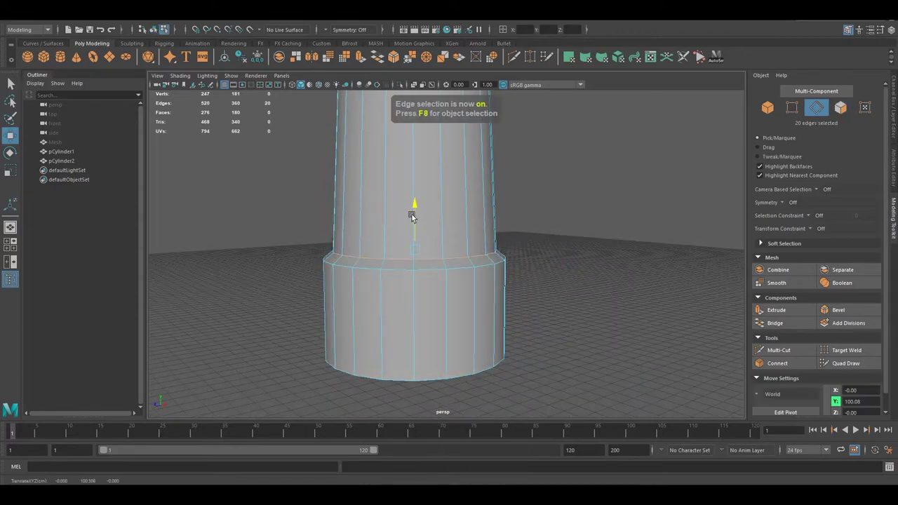
key(ctrl+z)
key(ctrl+z)
key(ctrl+z)
key(ctrl+z)
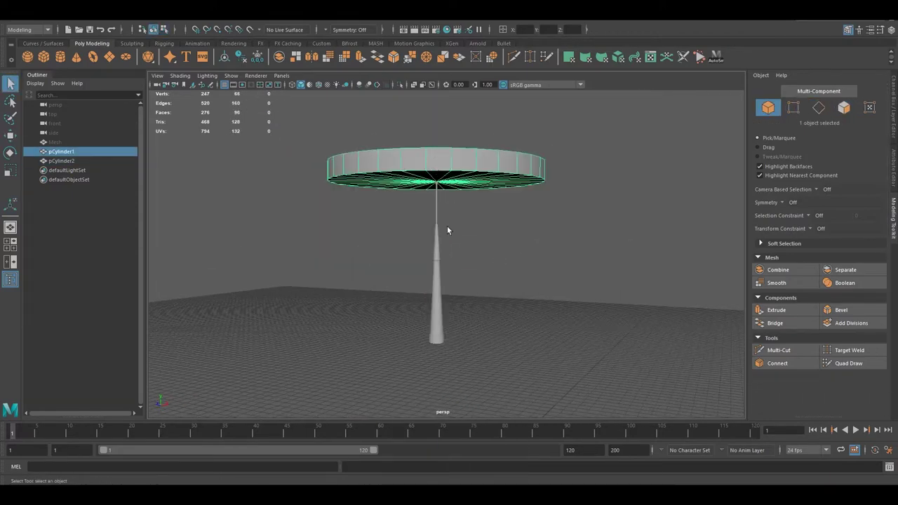
click(362, 14)
In the UV Editor, unfold the disc's UV shell and lay out its cap as a full circle
click(381, 26)
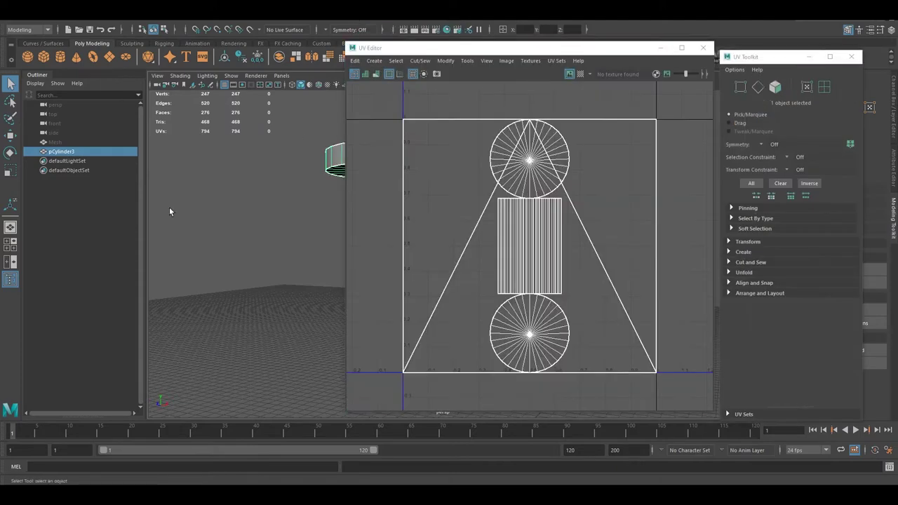
key(F10)
alt+drag(211, 295, 210, 210)
scroll(211, 232, up, 3)
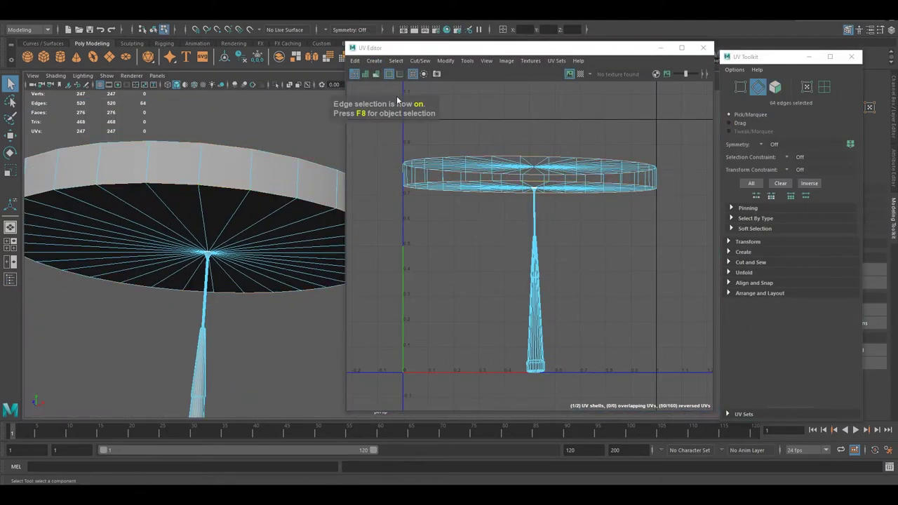
right_click(250, 217)
click(824, 87)
click(530, 169)
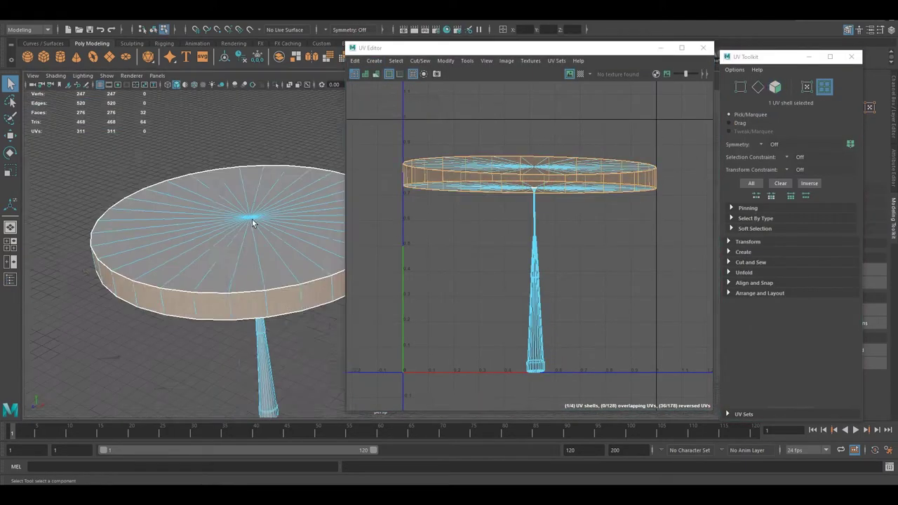
alt+drag(211, 281, 215, 164)
key(t)
scroll(679, 125, down, 3)
click(744, 272)
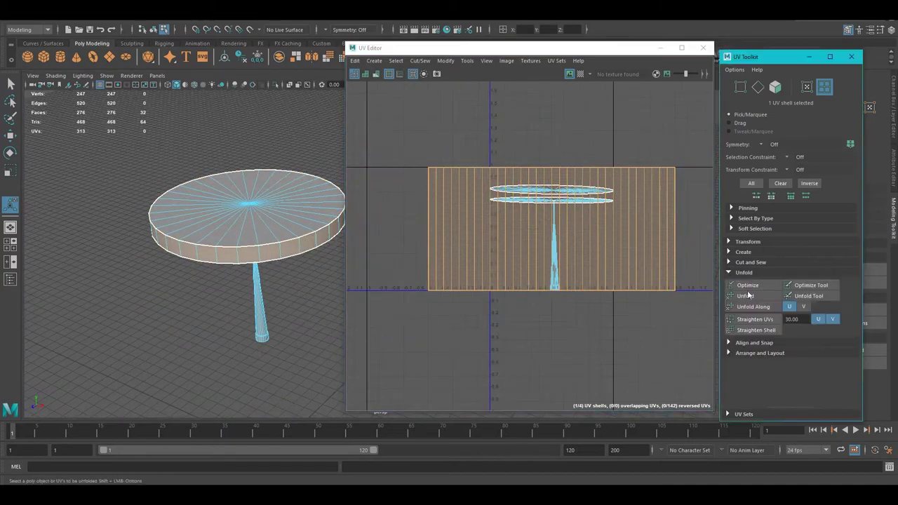
click(745, 296)
key(r)
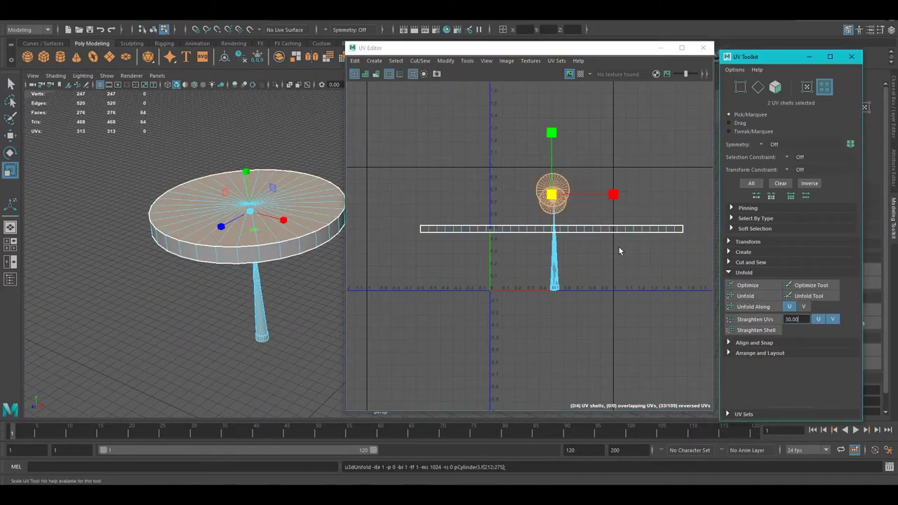
click(619, 247)
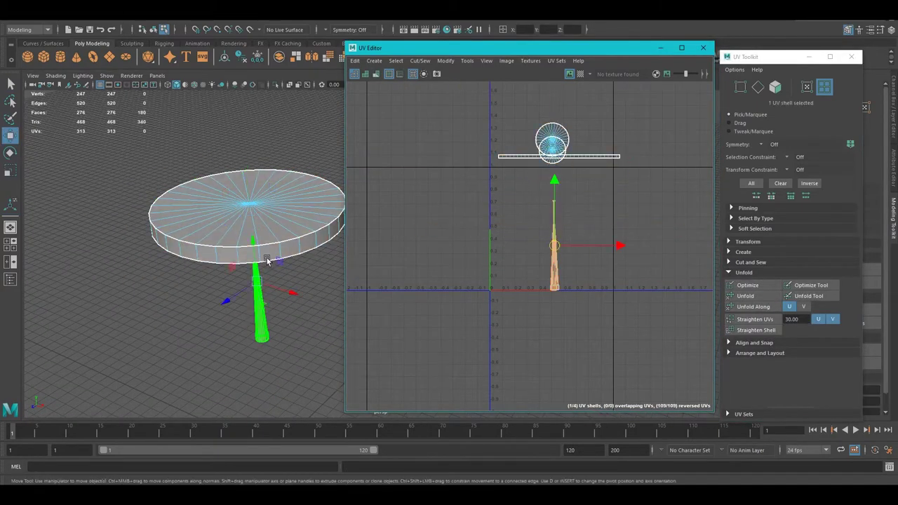
Frame the whole tapering stem and give it a cylindrical UV projection
mouse_move(267, 260)
alt+mouse_down()
mouse_move(301, 231)
mouse_move(452, 231)
alt+mouse_up()
key(F8)
key(q)
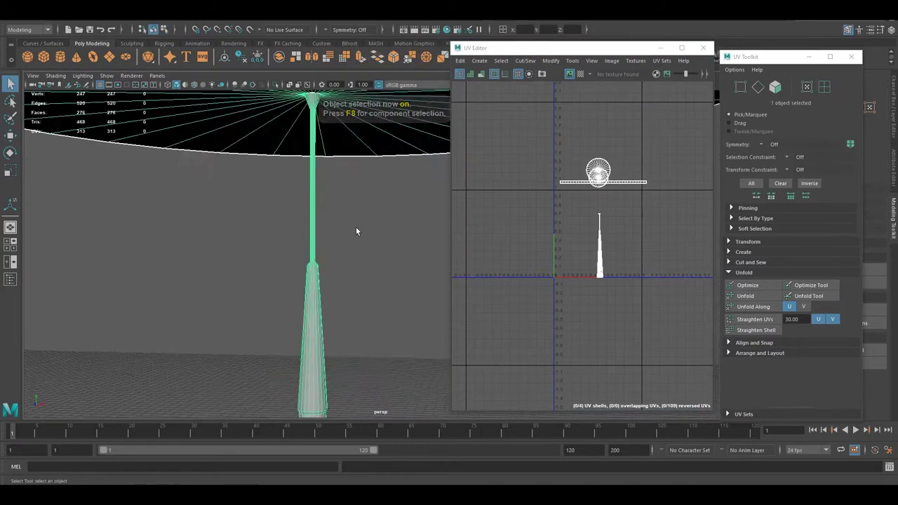
mouse_move(355, 232)
alt+mouse_down()
mouse_move(381, 210)
mouse_move(373, 263)
mouse_move(287, 172)
alt+mouse_up()
key(F10)
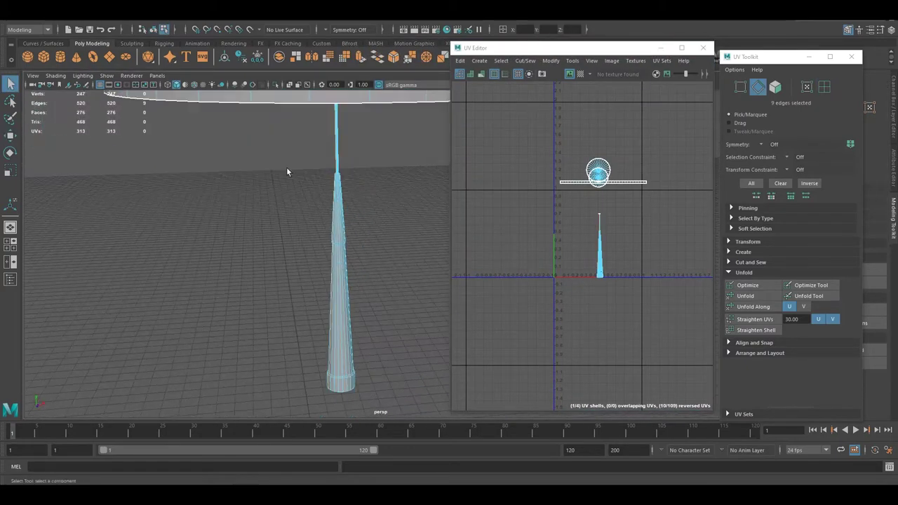
key(f)
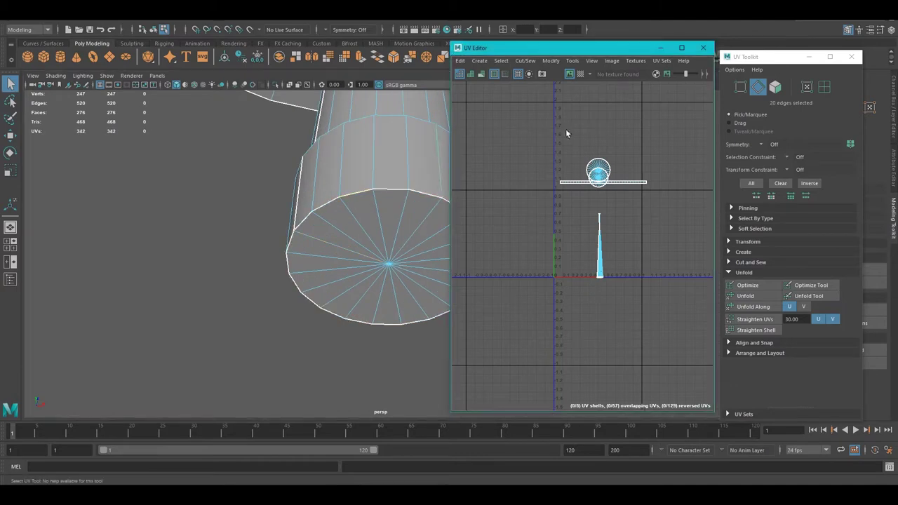
alt+drag(358, 218, 344, 227)
alt+drag(366, 151, 399, 245)
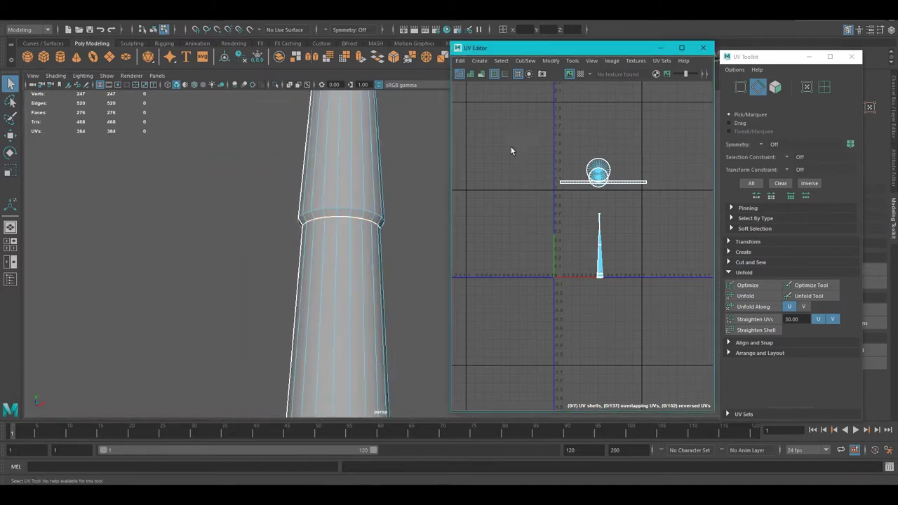
alt+drag(361, 201, 354, 171)
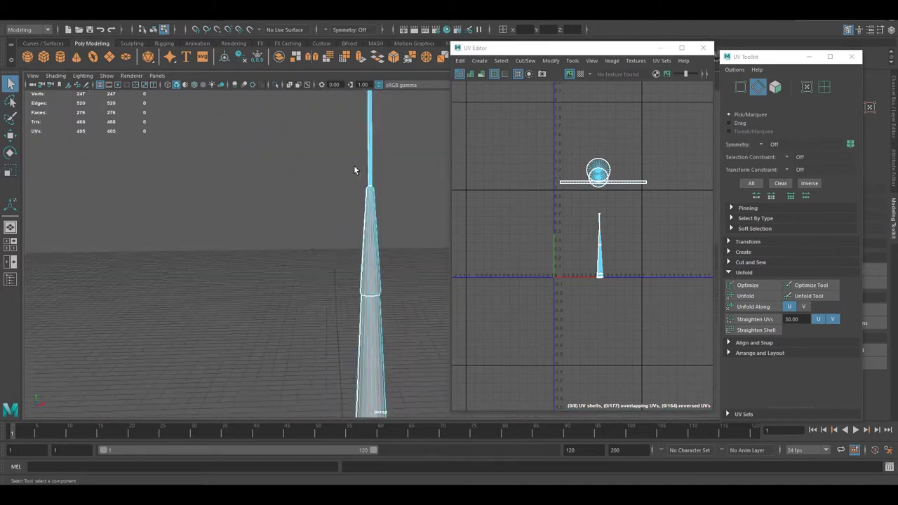
click(479, 60)
click(492, 128)
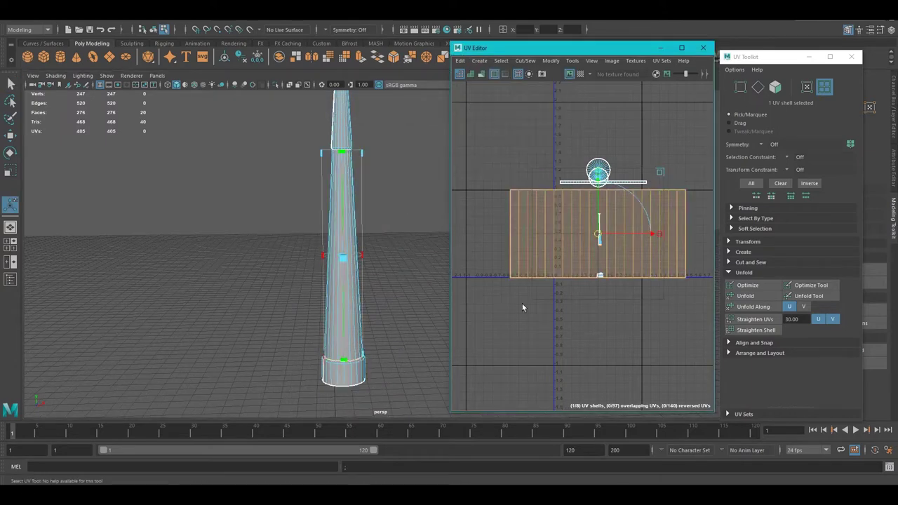
click(479, 60)
click(492, 128)
Apply a normal-based UV projection to the selected base cap faces
mouse_move(351, 294)
alt+mouse_down()
mouse_move(381, 282)
mouse_move(347, 255)
mouse_move(379, 171)
alt+mouse_up()
click(479, 60)
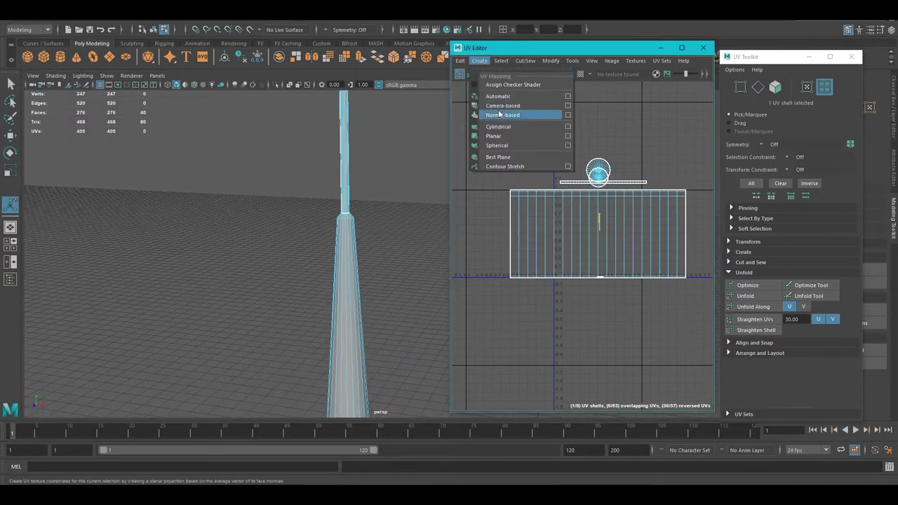
click(489, 114)
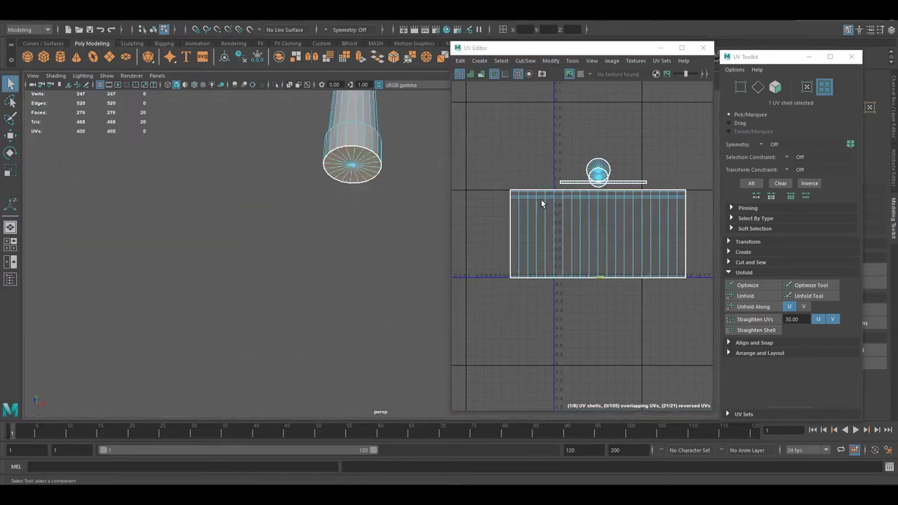
click(609, 295)
key(w)
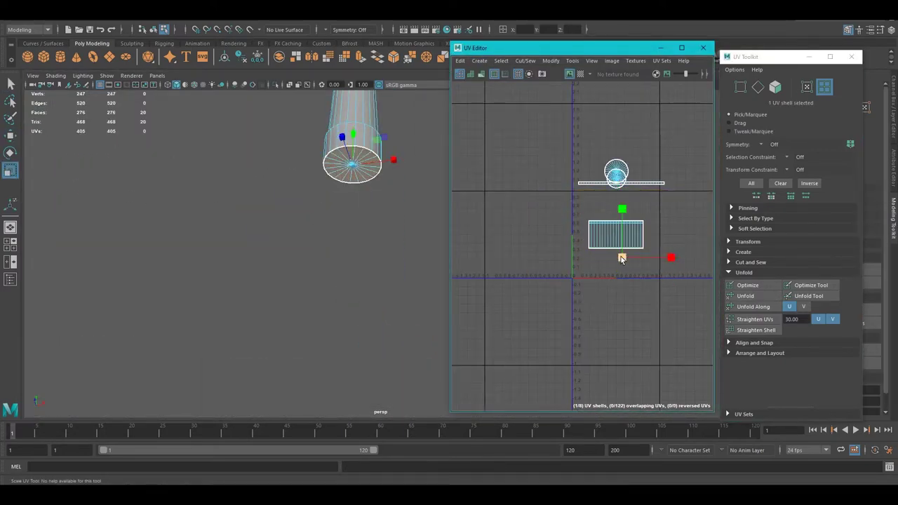
click(518, 119)
scroll(518, 120, up, 2)
Give all UV shells the same texel density and lay them out inside 0–1 UV space
click(748, 242)
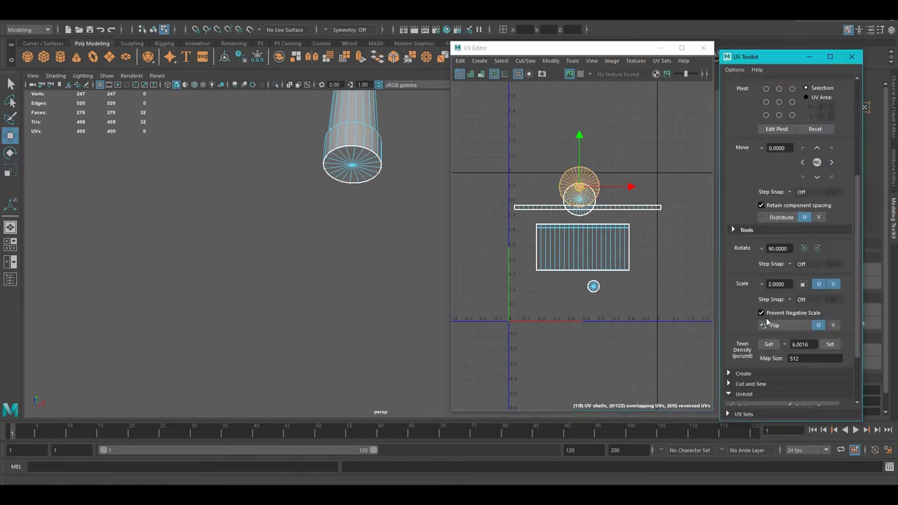
click(769, 344)
drag(492, 120, 674, 295)
click(830, 343)
key(ctrl+l)
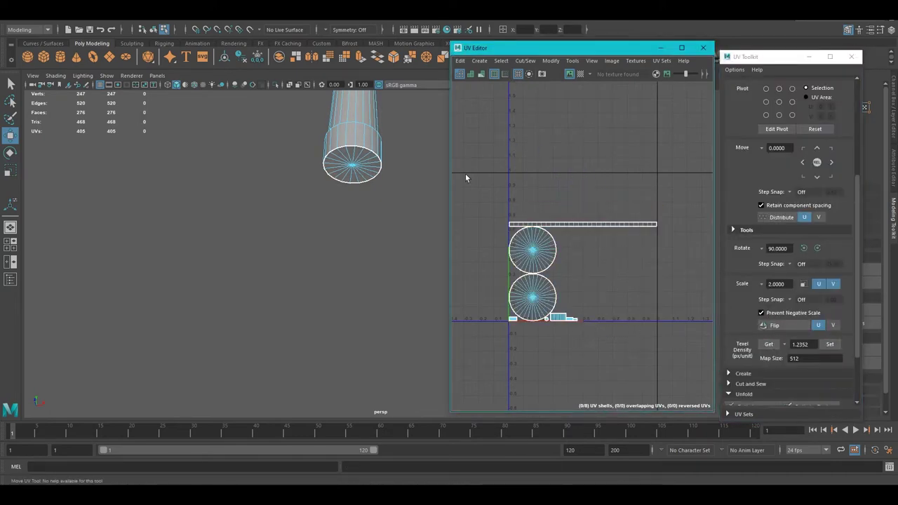
scroll(756, 319, down, 2)
scroll(596, 308, up, 3)
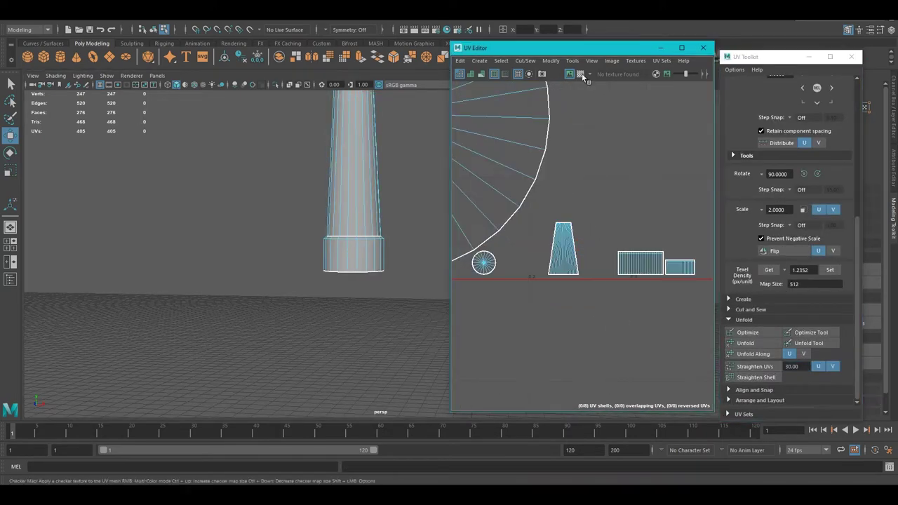
Unfold the thin base ring shell into a straight strip and rescale all shells to a common texel density
click(641, 278)
alt+drag(356, 237, 393, 176)
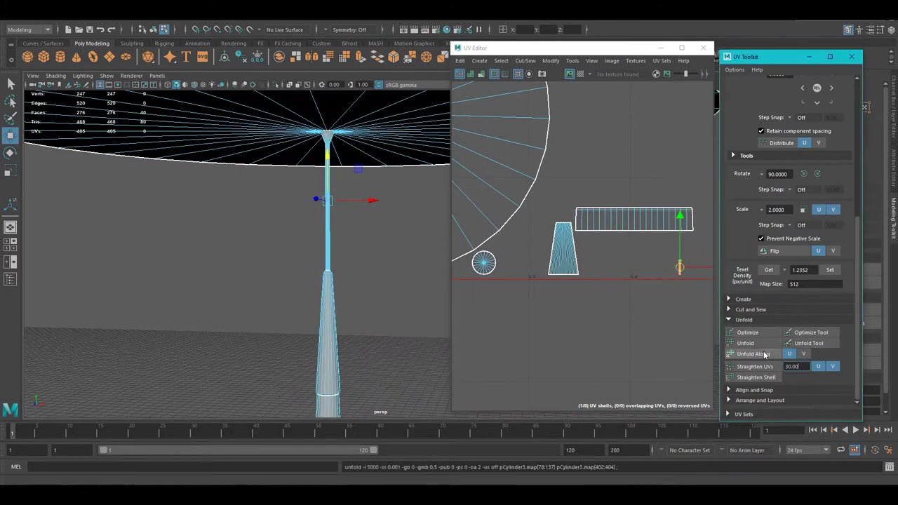
scroll(507, 285, down, 2)
click(790, 353)
scroll(598, 254, down, 2)
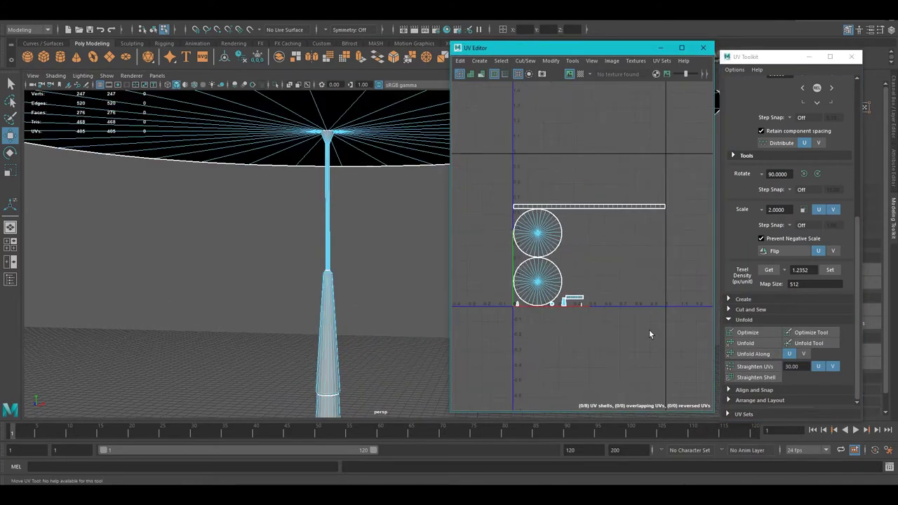
drag(649, 335, 520, 179)
click(769, 270)
click(481, 163)
scroll(600, 244, up, 2)
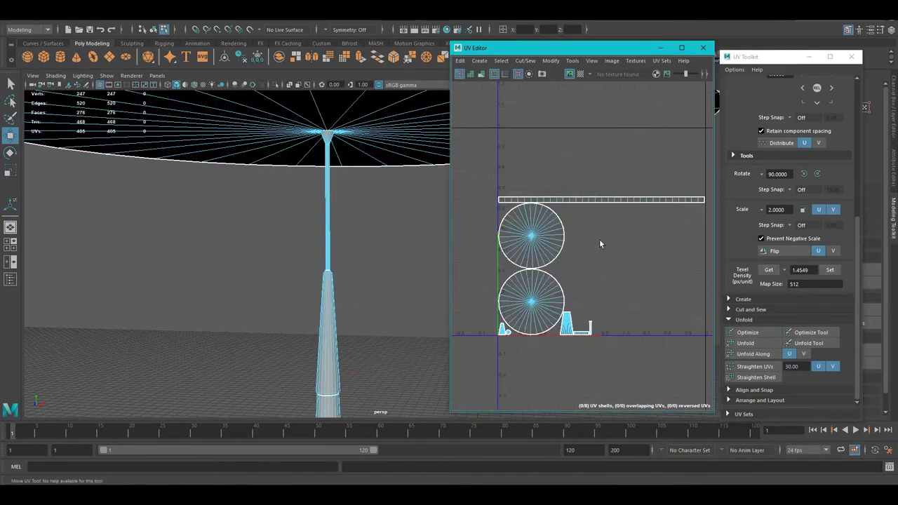
scroll(600, 244, up, 2)
click(525, 338)
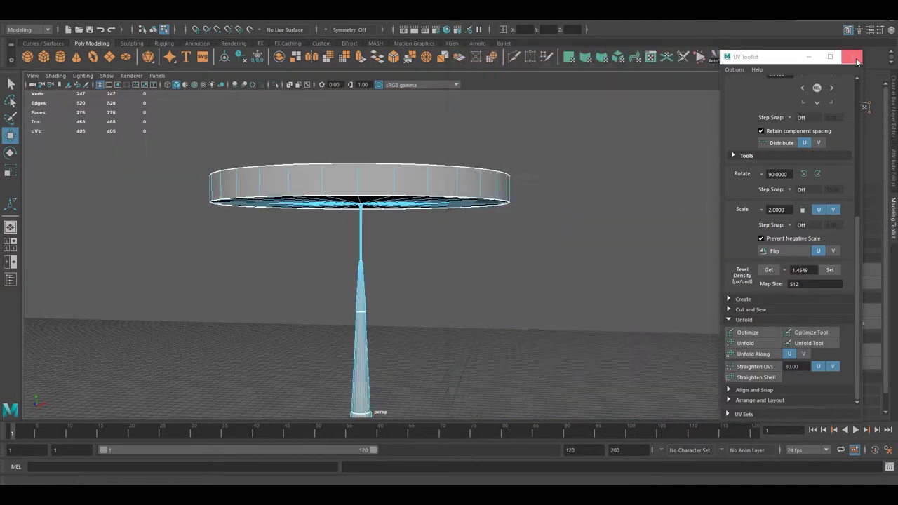
Separate the combined mesh back into individual objects
key(F8)
key(space)
key(space)
right_click(201, 120)
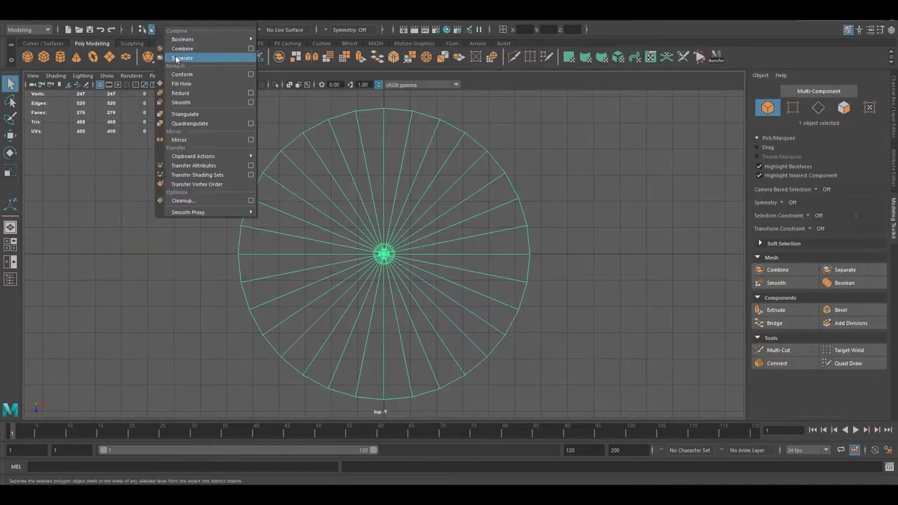
click(385, 254)
Move the pendant's pivot point to the disc's centre
key(w)
key(d)
scroll(403, 166, down, 1)
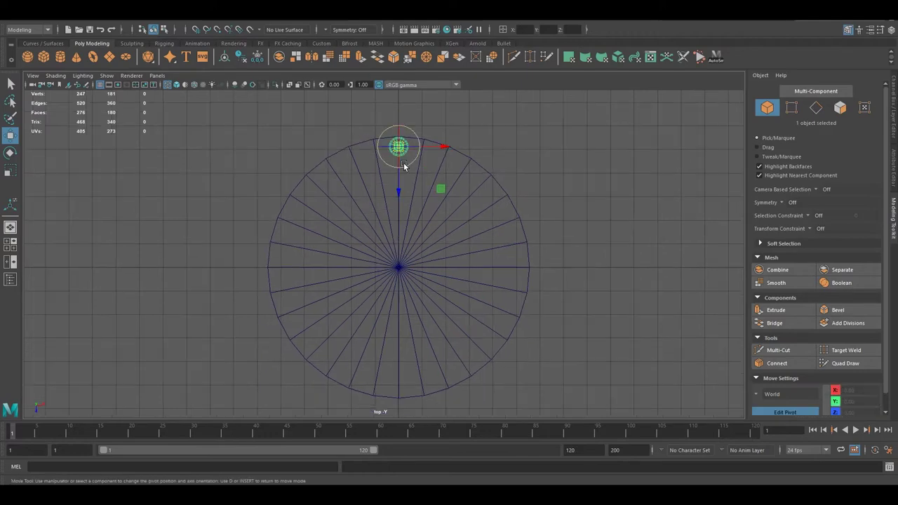
alt+middle_drag(435, 267, 439, 252)
Duplicate the pendant 12 times at 30° Y rotation (360/12) around the rim, then move a copy inward
click(34, 21)
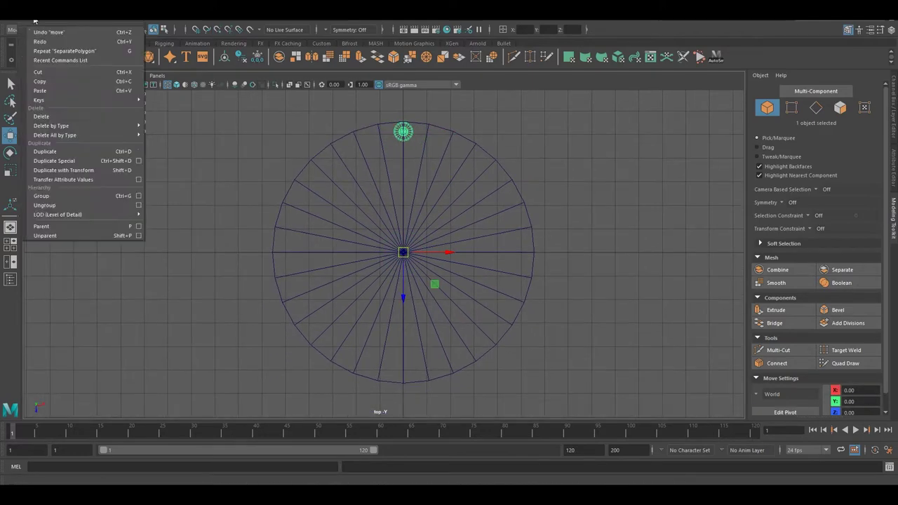
click(140, 163)
key(super)
text(calc)
key(Return)
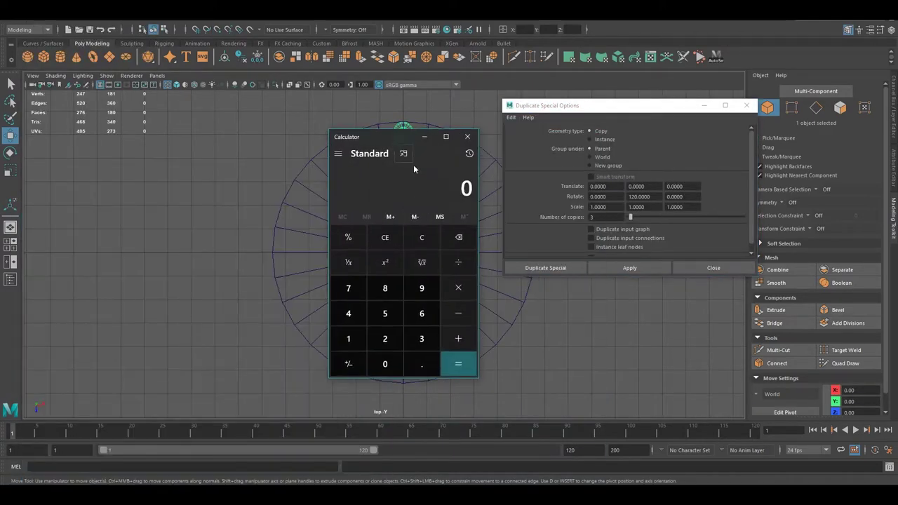
text(360*360)
key(Return)
click(385, 238)
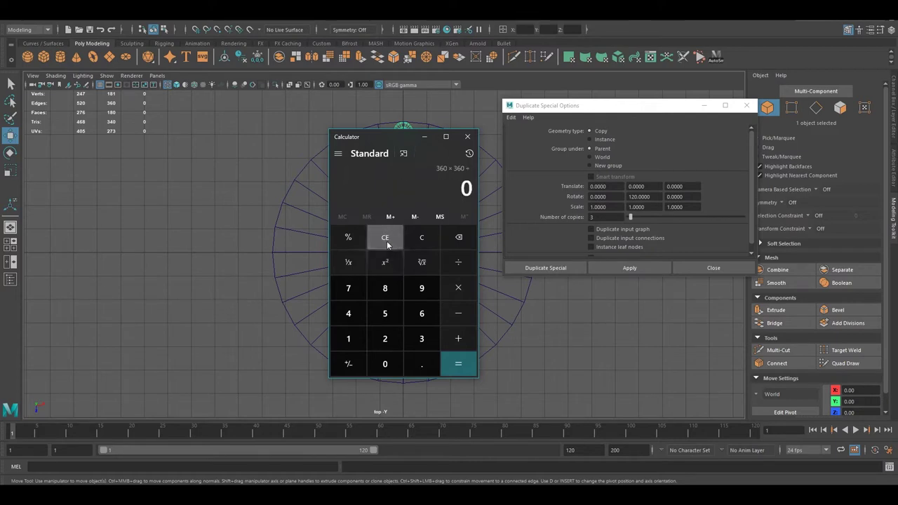
text(360/12)
key(Return)
click(607, 217)
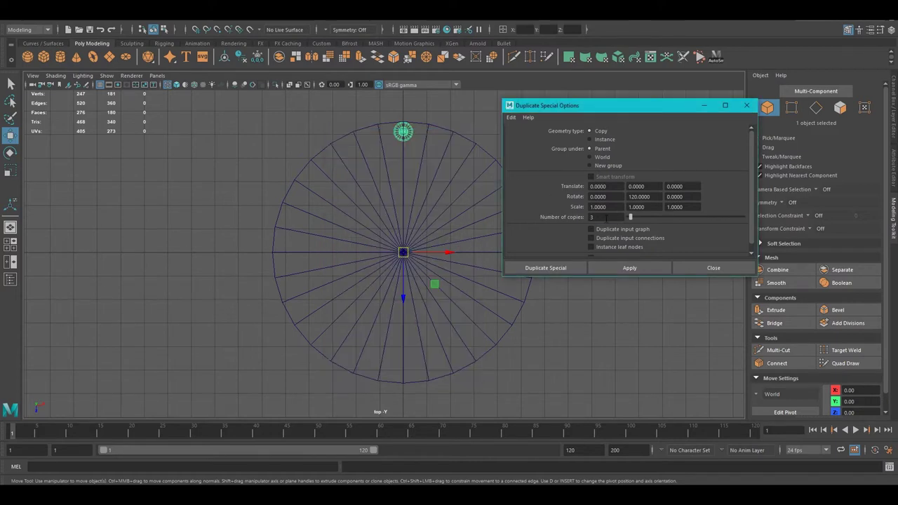
key(Tab)
text(30)
click(615, 267)
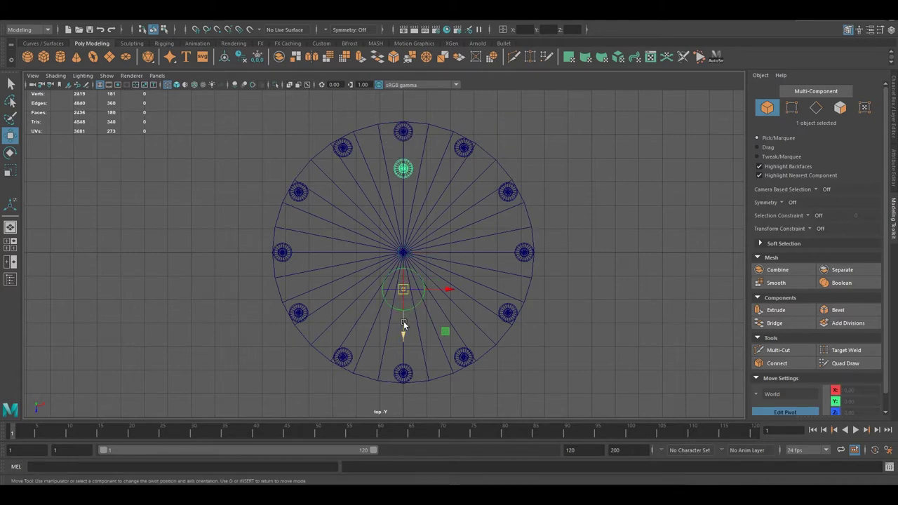
drag(403, 329, 400, 336)
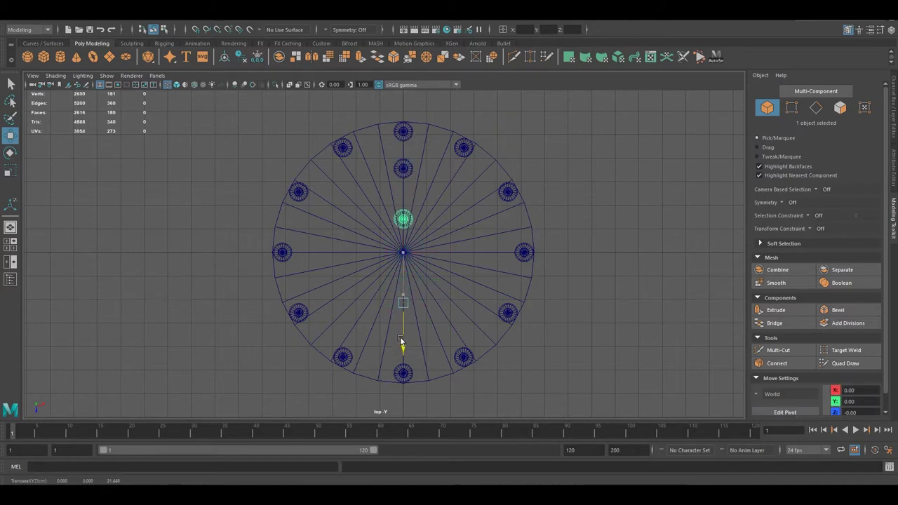
Duplicate the inner pendant into a ring of 8 copies rotated 45° in Y (360/8)
key(d)
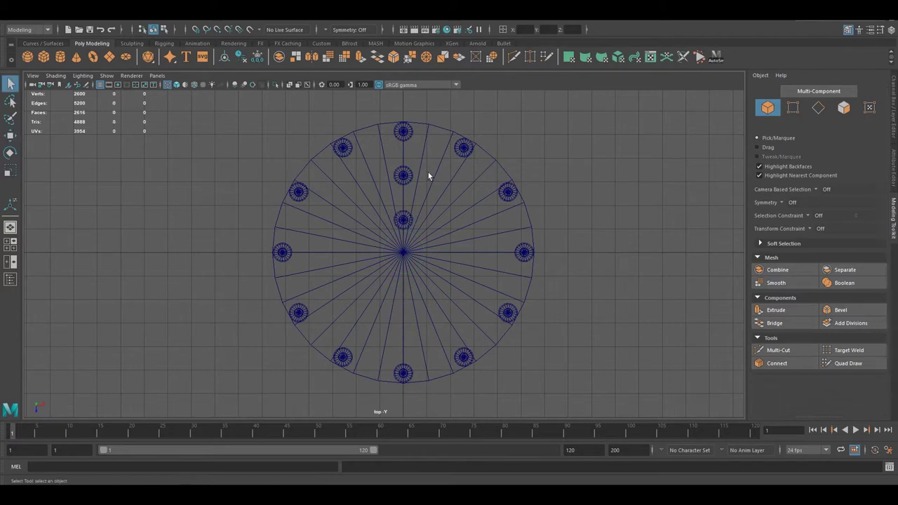
click(403, 176)
click(28, 15)
click(134, 157)
alt+middle_drag(491, 285, 481, 297)
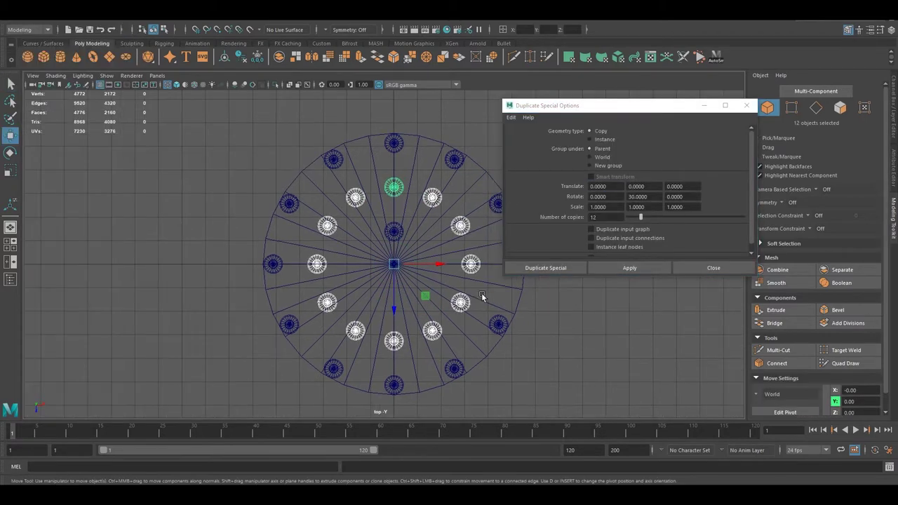
text(360/8=)
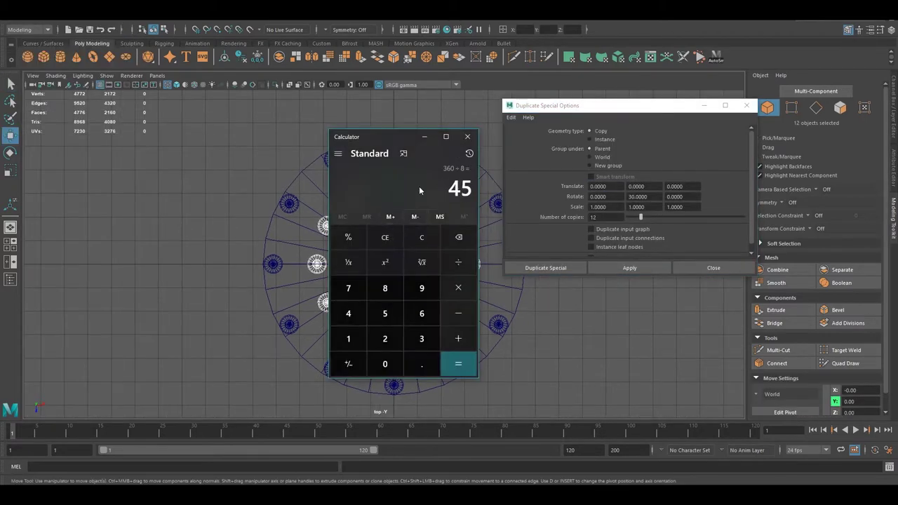
click(594, 217)
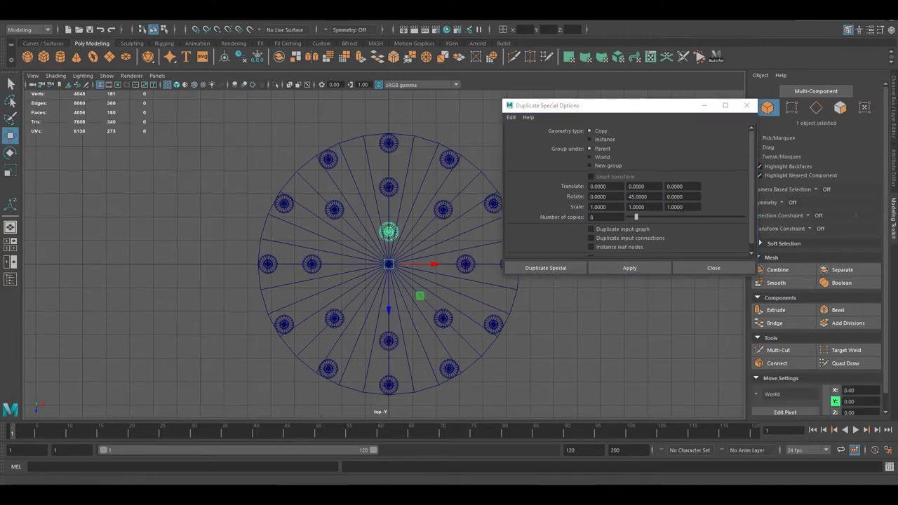
Add an innermost ring of 5 pendant copies with a 70° Y rotation step
key(alt+Tab)
text(360/5=)
key(alt+Tab)
text(5)
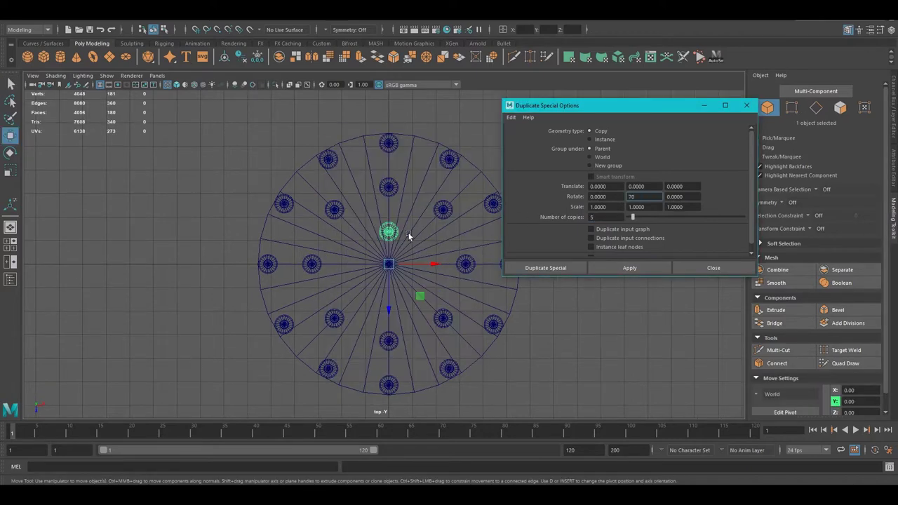
alt+middle_drag(553, 306, 549, 306)
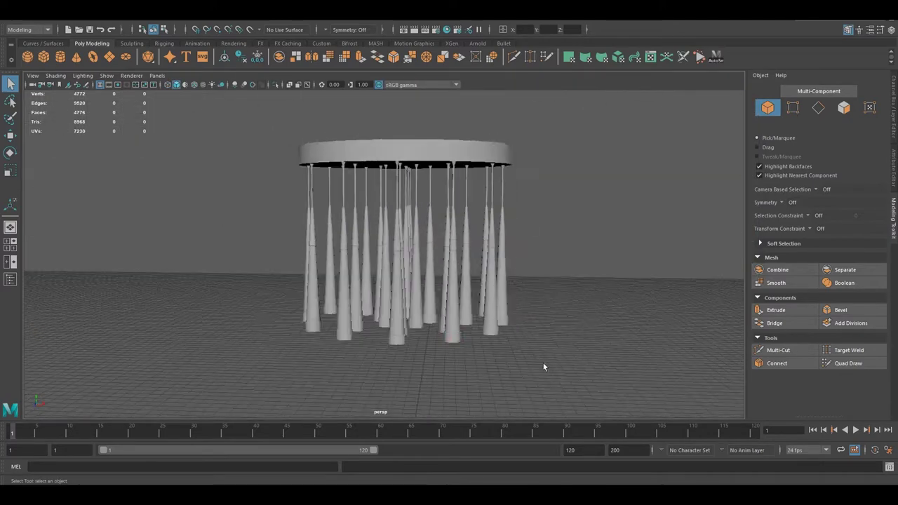
Check the chandelier's UVs in the UV Editor, then close it
click(806, 121)
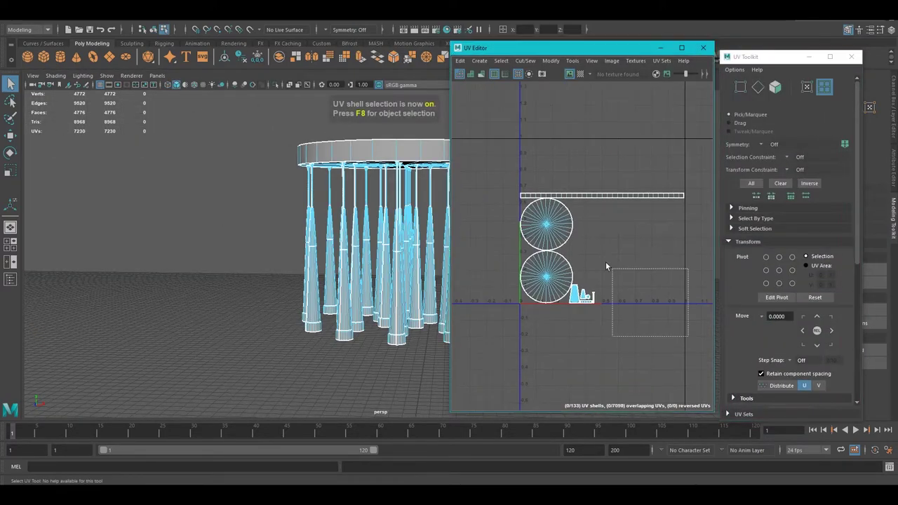
key(F8)
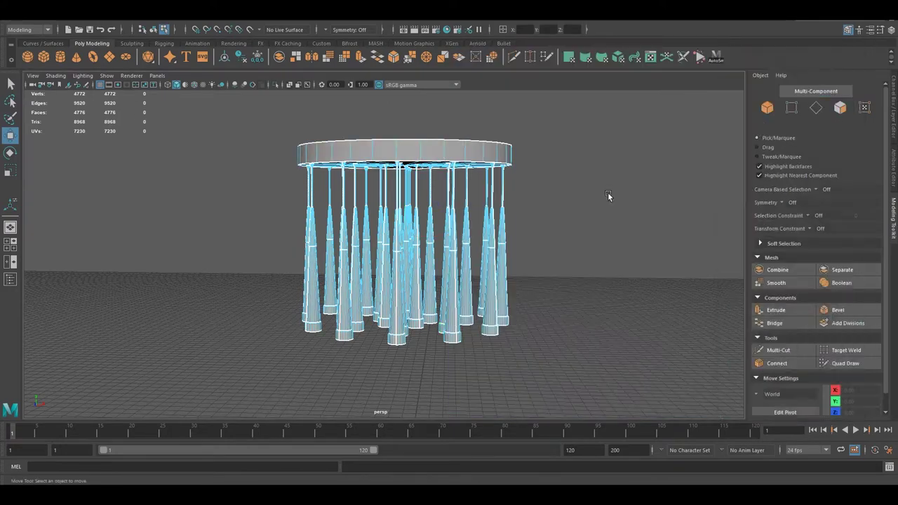
click(518, 226)
Inspect the chandelier from below and create a helix with 3 coils, radius 0.4
mouse_move(517, 226)
alt+mouse_down()
mouse_move(457, 214)
mouse_move(441, 237)
mouse_move(471, 210)
alt+mouse_up()
click(457, 214)
scroll(440, 236, down, 5)
click(473, 224)
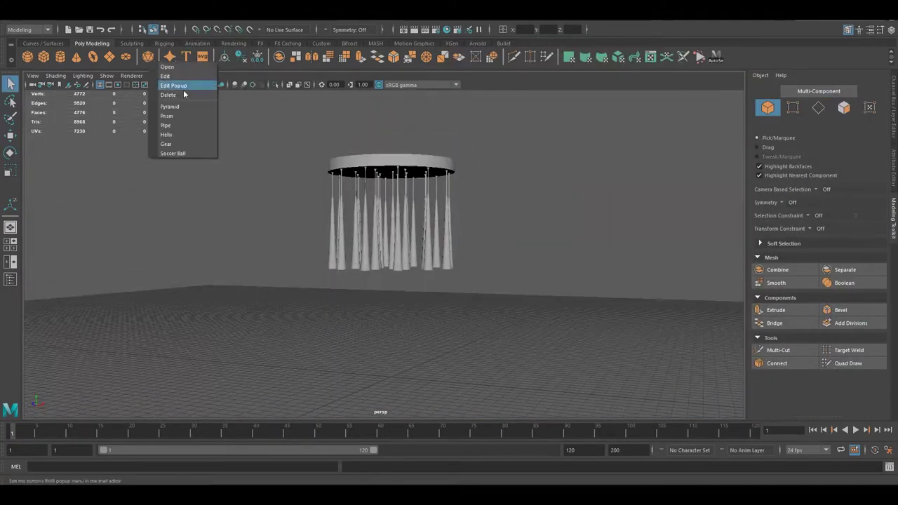
click(166, 134)
Adjust the helix's height and width, and thin its tube radius
key(r)
drag(574, 235, 574, 243)
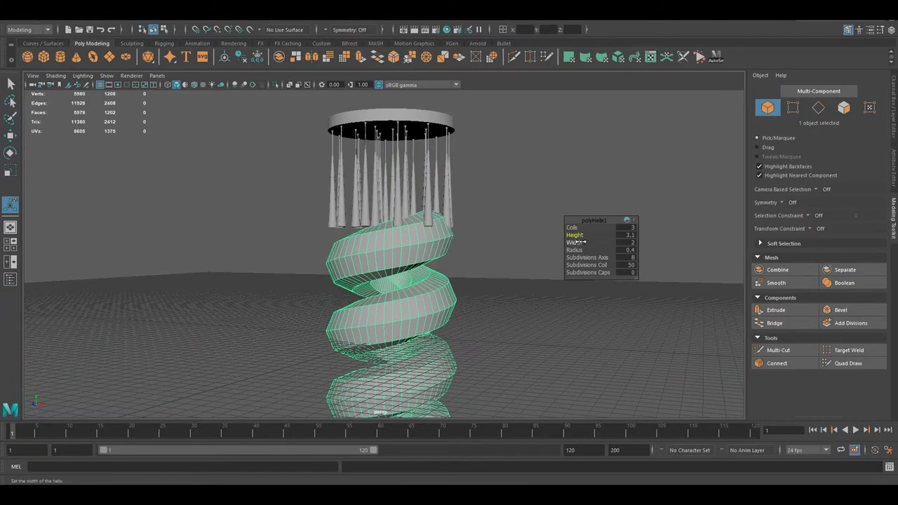
middle_drag(602, 258, 533, 258)
mouse_move(533, 258)
alt+mouse_down()
mouse_move(421, 239)
mouse_move(383, 183)
alt+mouse_up()
Move the helix up so it coils around the hanging cones
key(w)
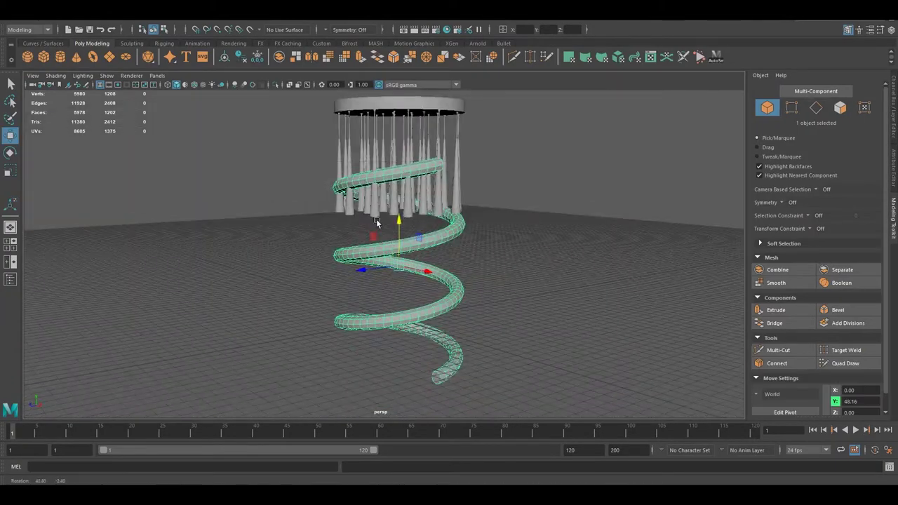
key(space)
scroll(561, 168, up, 3)
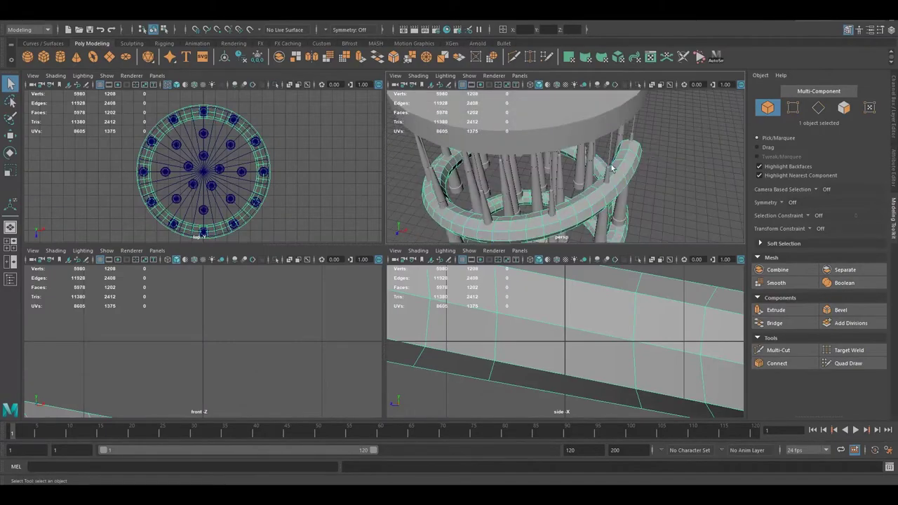
key(F8)
scroll(193, 168, up, 2)
scroll(641, 163, up, 2)
key(space)
alt+drag(642, 163, 387, 250)
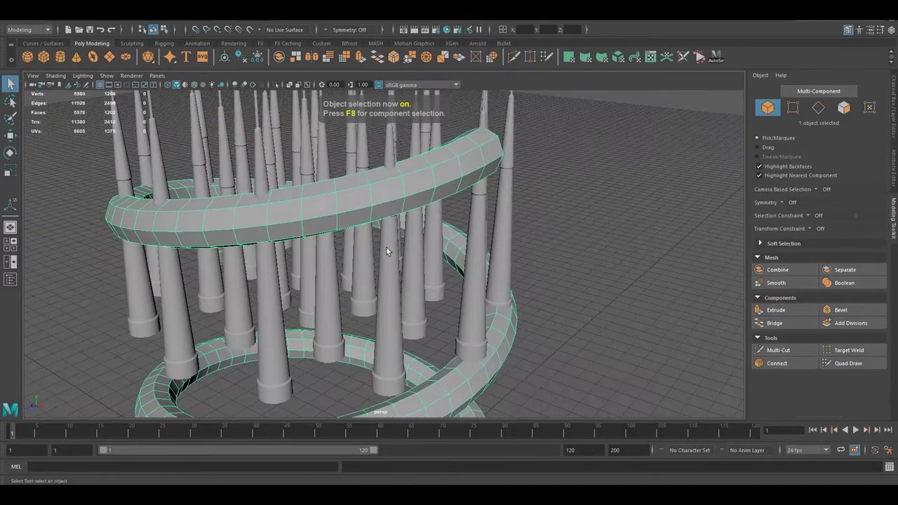
Select all vertices of one cone and drop that cone lower beneath the disc
click(387, 250)
mouse_move(411, 211)
alt+mouse_down()
mouse_move(494, 217)
mouse_move(457, 245)
mouse_move(631, 183)
alt+mouse_up()
key(F8)
key(space)
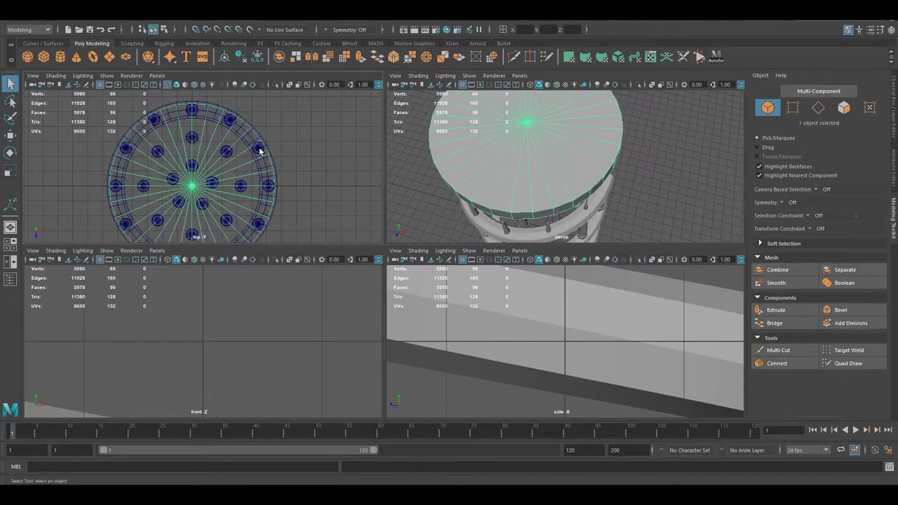
alt+drag(526, 162, 596, 175)
key(space)
key(F8)
drag(476, 341, 415, 258)
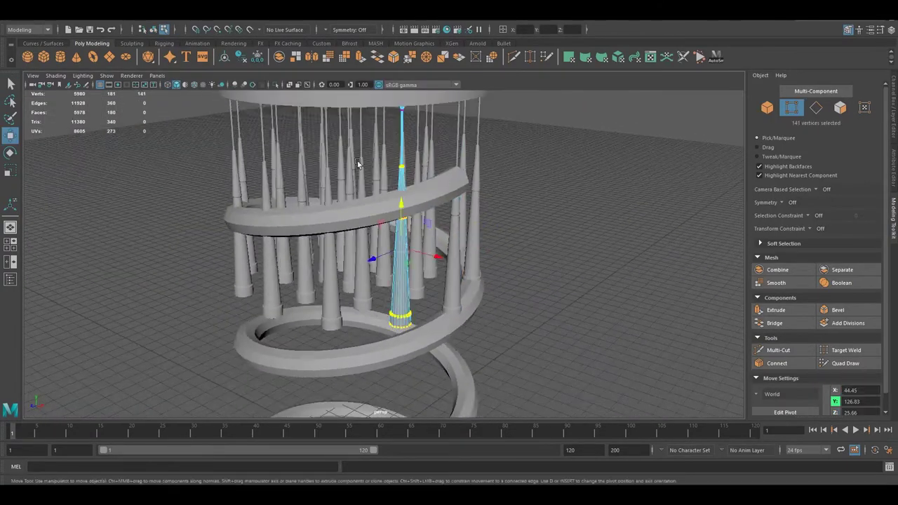
mouse_move(419, 209)
alt+mouse_down()
mouse_move(367, 229)
mouse_move(388, 338)
mouse_move(435, 280)
mouse_move(329, 232)
mouse_move(334, 221)
mouse_move(393, 253)
alt+mouse_up()
key(w)
Set up wireframe front and side views beside the perspective view
drag(330, 148, 415, 281)
key(space)
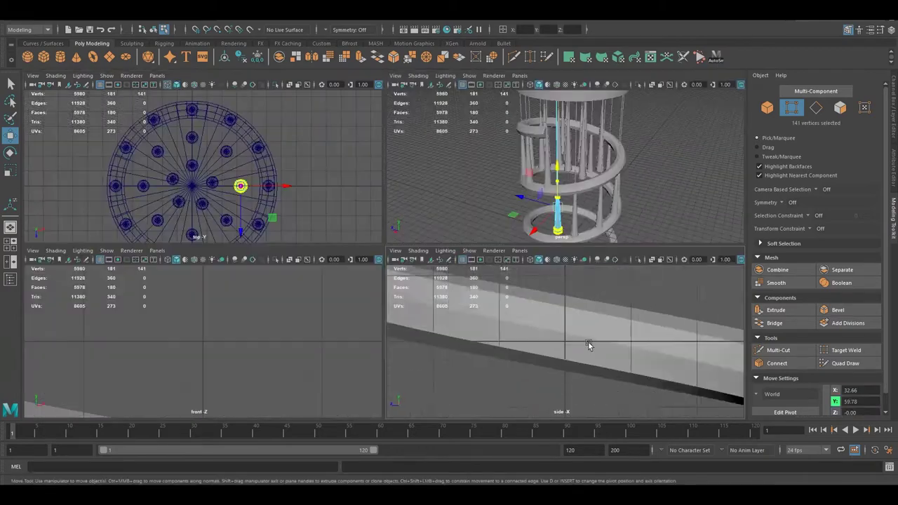
key(4)
alt+drag(541, 183, 520, 175)
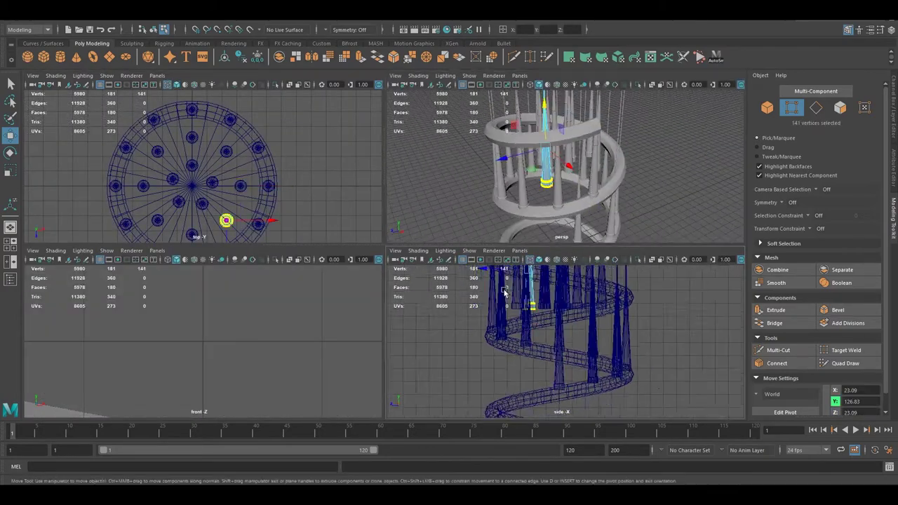
alt+drag(534, 330, 486, 290)
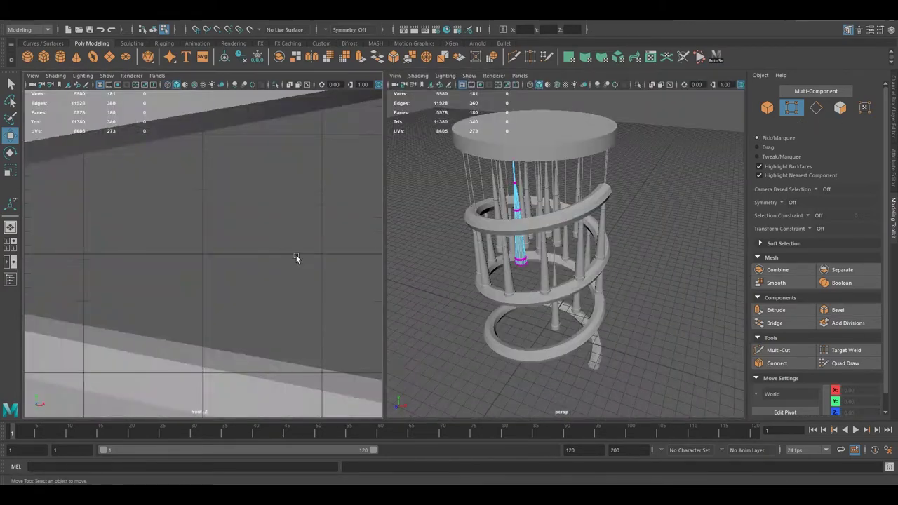
key(f)
scroll(215, 209, up, 3)
key(4)
Shift the selected cone left and up so it sits on the spiral
alt+drag(457, 211, 499, 233)
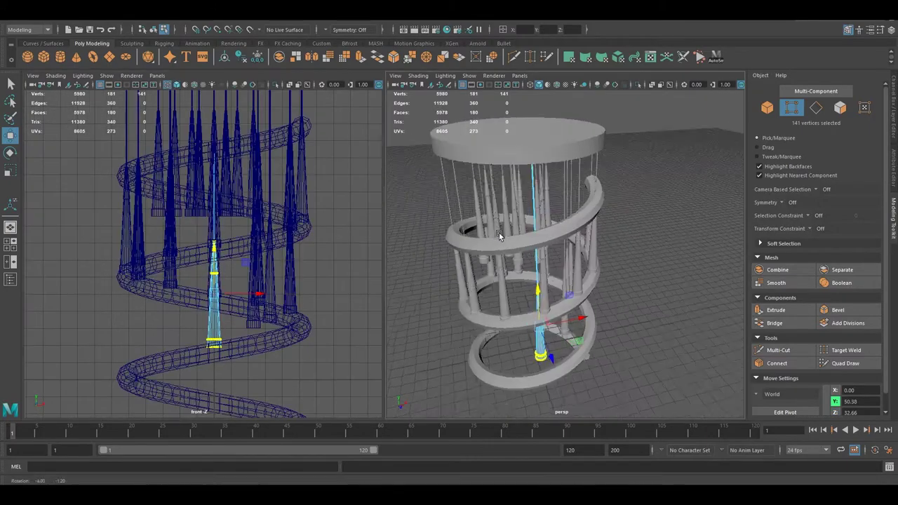
drag(256, 295, 216, 300)
mouse_move(491, 224)
alt+mouse_down()
mouse_move(380, 199)
mouse_move(454, 217)
mouse_move(421, 253)
alt+mouse_up()
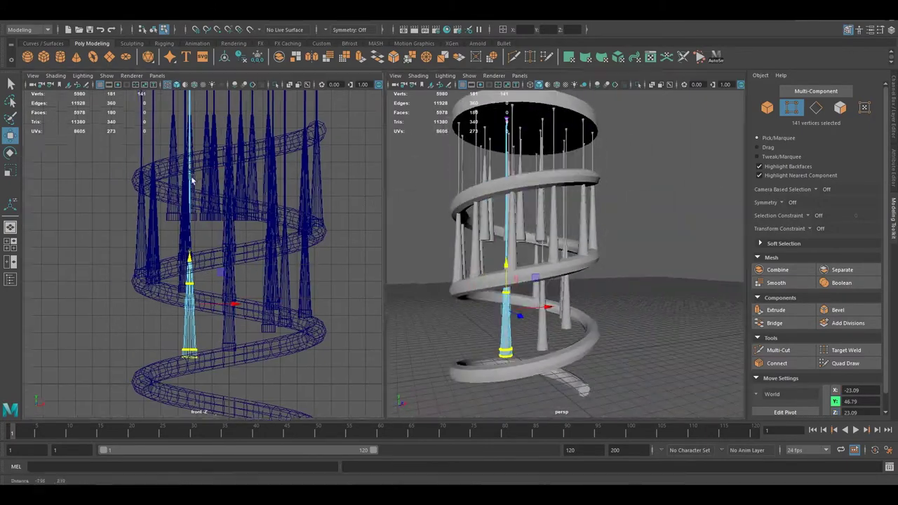
drag(191, 177, 232, 216)
alt+drag(492, 246, 534, 210)
drag(596, 294, 510, 158)
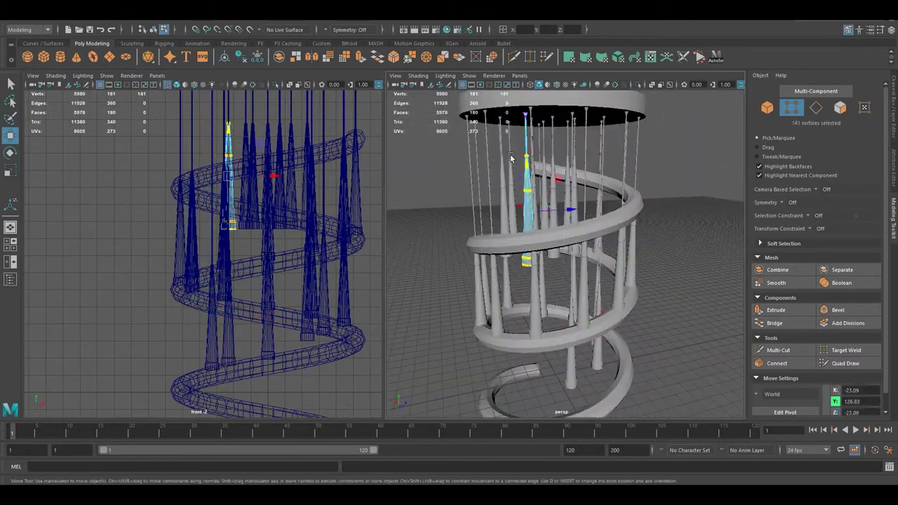
alt+drag(533, 245, 561, 231)
Select another cone's vertices and lower them along the helix
key(space)
key(space)
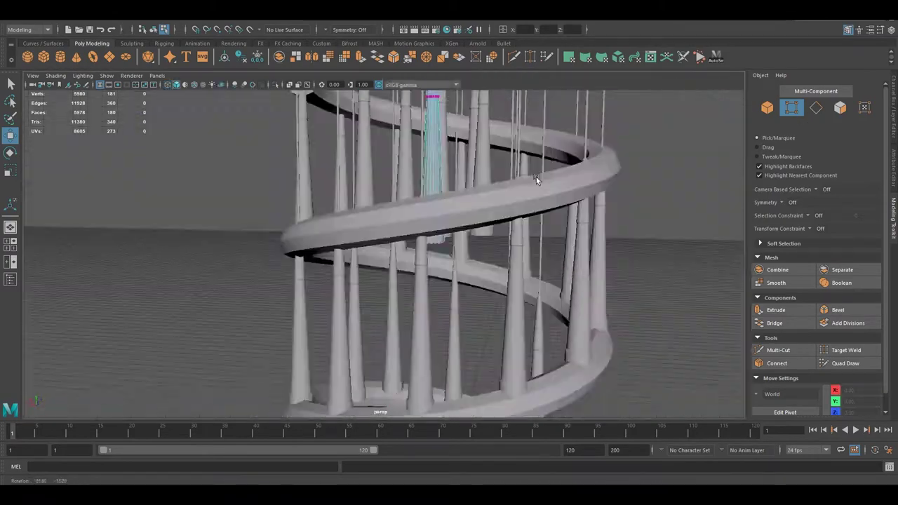
mouse_move(536, 177)
alt+mouse_down()
mouse_move(504, 226)
mouse_move(430, 265)
mouse_move(477, 246)
mouse_move(424, 223)
mouse_move(333, 157)
alt+mouse_up()
key(F8)
key(F8)
key(space)
key(space)
key(F8)
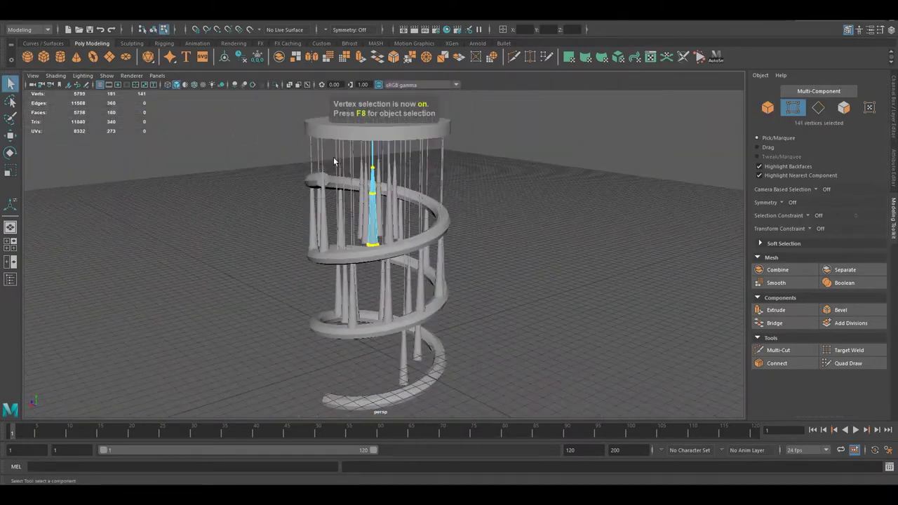
key(space)
key(space)
alt+drag(540, 199, 491, 210)
key(space)
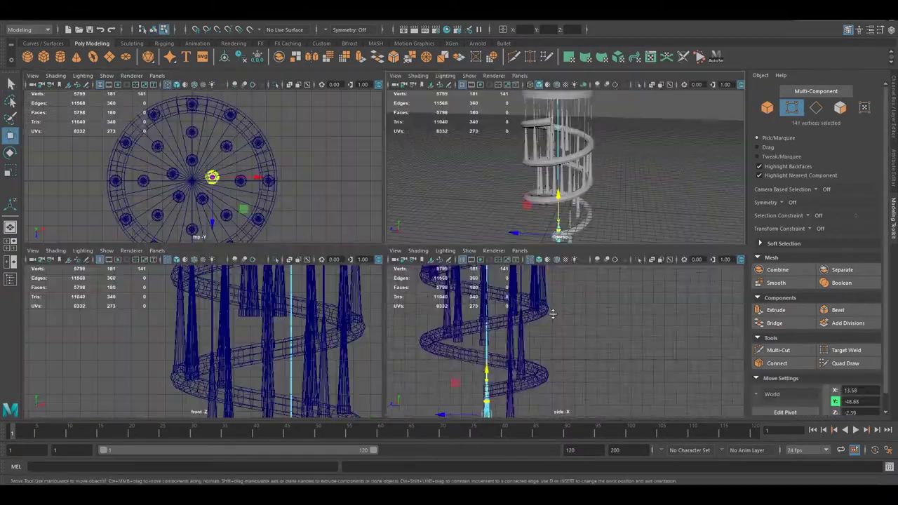
scroll(561, 168, up, 3)
alt+drag(519, 175, 491, 161)
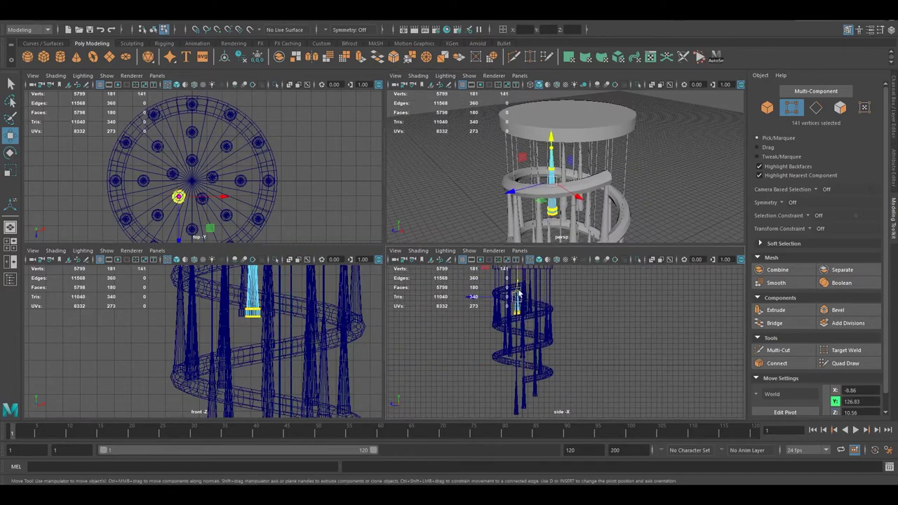
key(space)
middle_drag(559, 336, 560, 355)
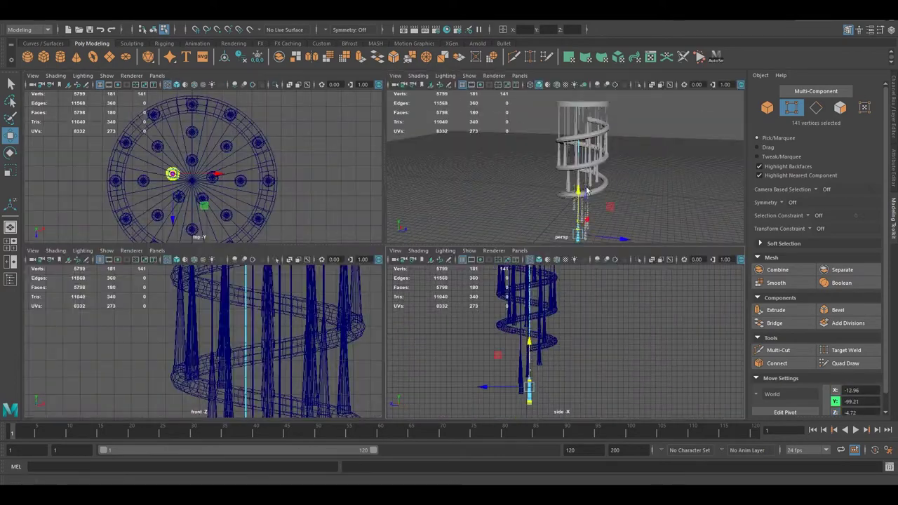
key(space)
key(space)
key(space)
Select one more cone's vertices and drop it lower in the cascade
key(F8)
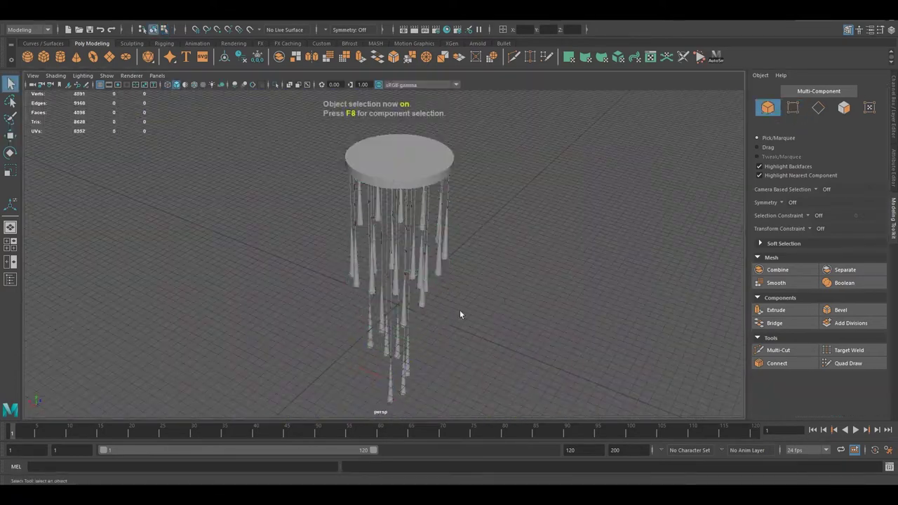
click(273, 134)
scroll(581, 290, up, 5)
mouse_move(582, 290)
alt+mouse_down()
mouse_move(506, 231)
mouse_move(381, 270)
alt+mouse_up()
key(F8)
mouse_move(462, 358)
mouse_down()
mouse_move(436, 323)
mouse_move(461, 304)
mouse_up()
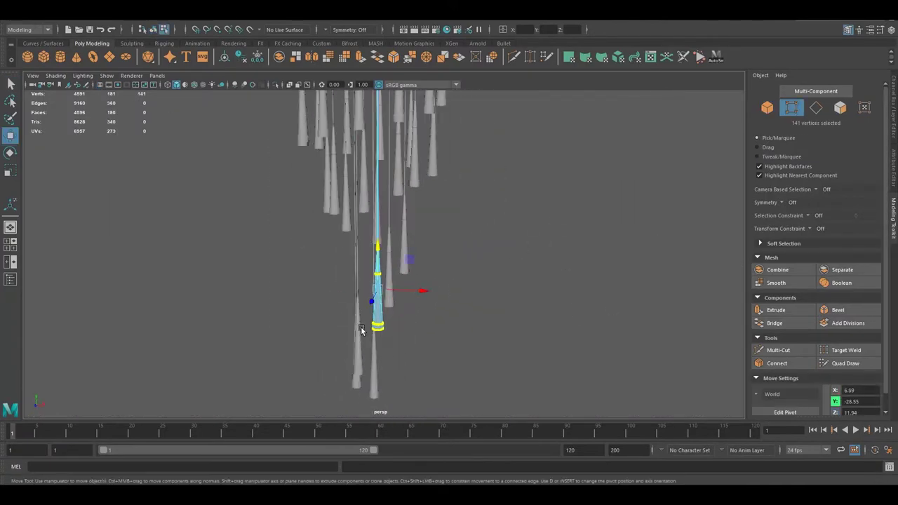
key(F8)
scroll(491, 263, down, 5)
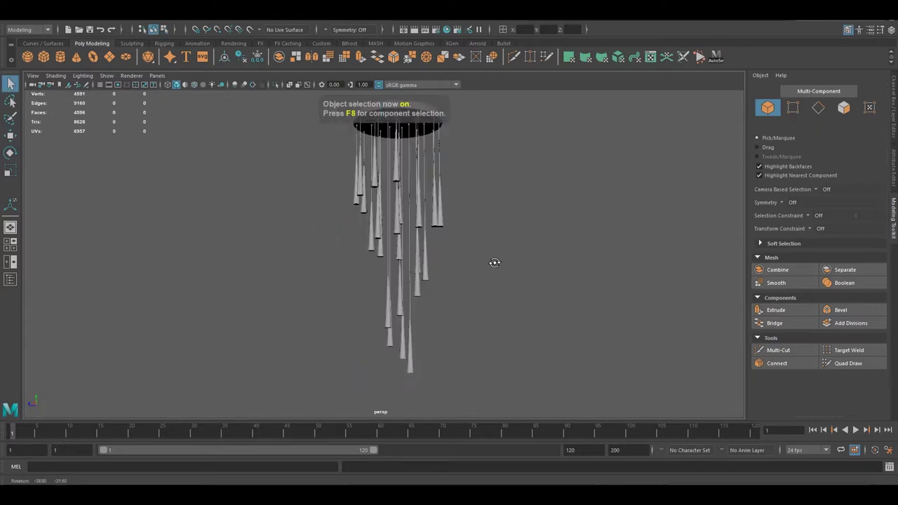
scroll(424, 315, up, 5)
key(q)
Lower a second cone's vertices, then clear the selection
click(393, 323)
key(F8)
key(w)
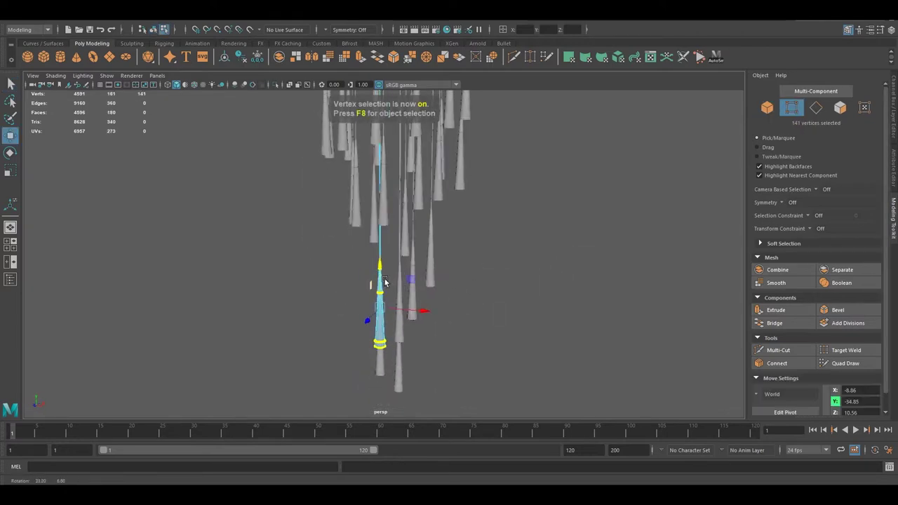
alt+drag(393, 323, 412, 274)
drag(372, 210, 421, 312)
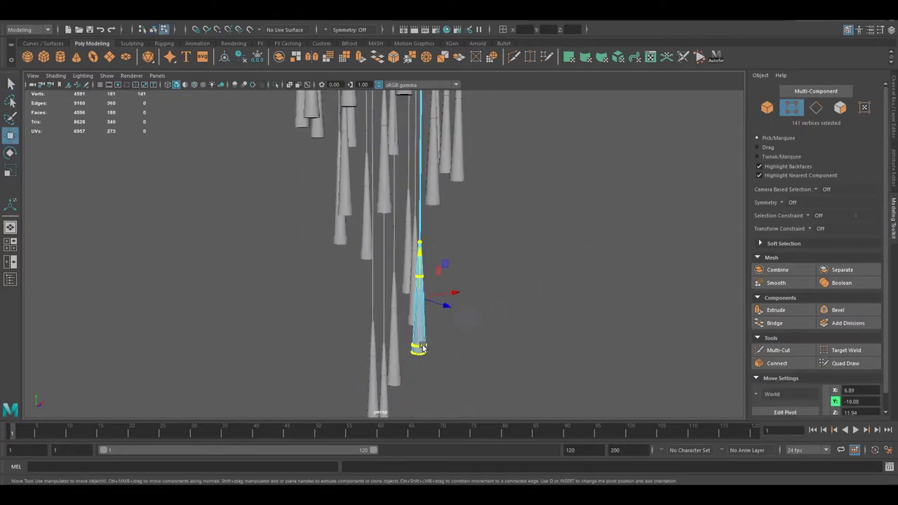
mouse_move(412, 273)
alt+mouse_down()
mouse_move(400, 252)
mouse_move(426, 274)
alt+mouse_up()
key(F8)
key(q)
scroll(409, 290, down, 5)
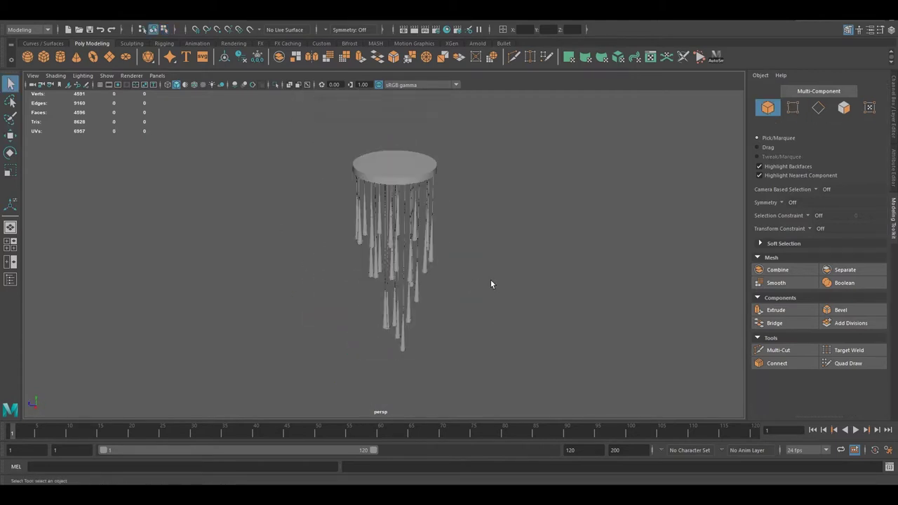
Bevel all edges of the top disc
click(384, 150)
key(f)
alt+drag(404, 240, 417, 256)
key(ctrl+F10)
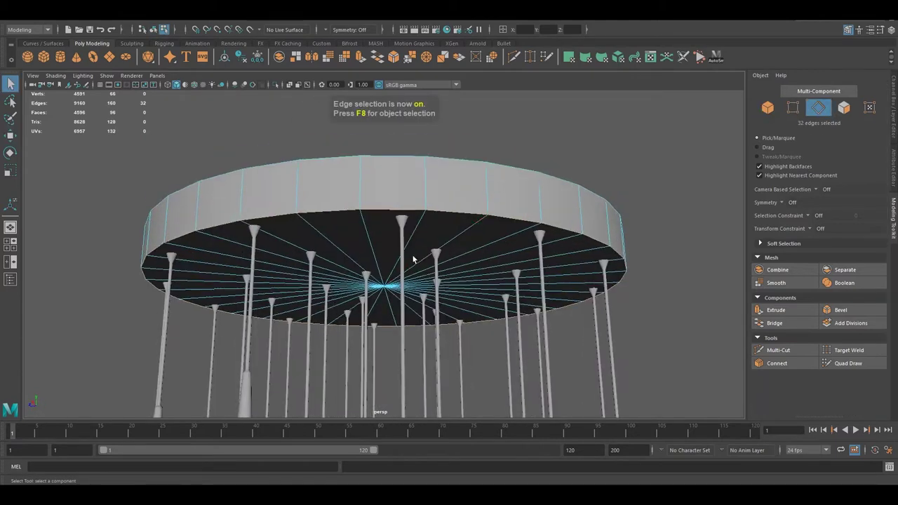
key(ctrl+b)
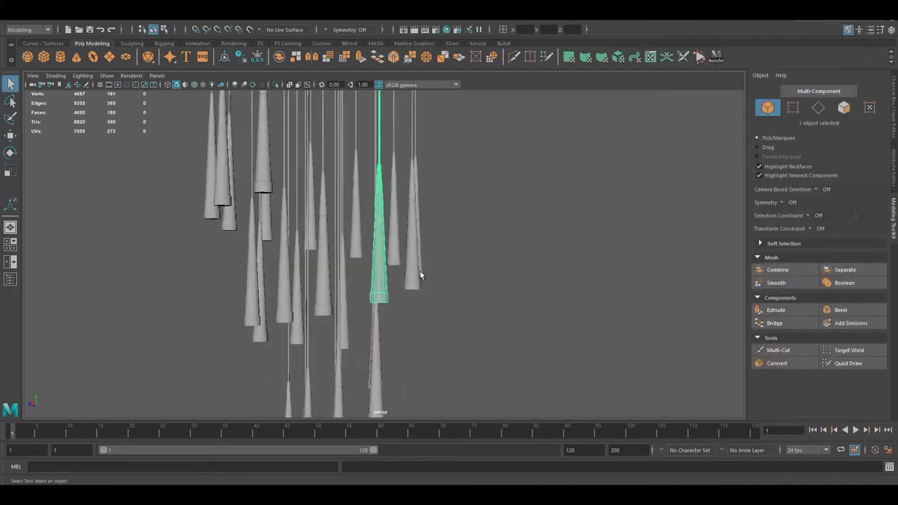
scroll(421, 276, down, 5)
Bevel all the cones' edges with a 0.1 fraction and 2 segments
alt+drag(311, 236, 397, 242)
scroll(382, 222, up, 5)
right_drag(382, 222, 387, 172)
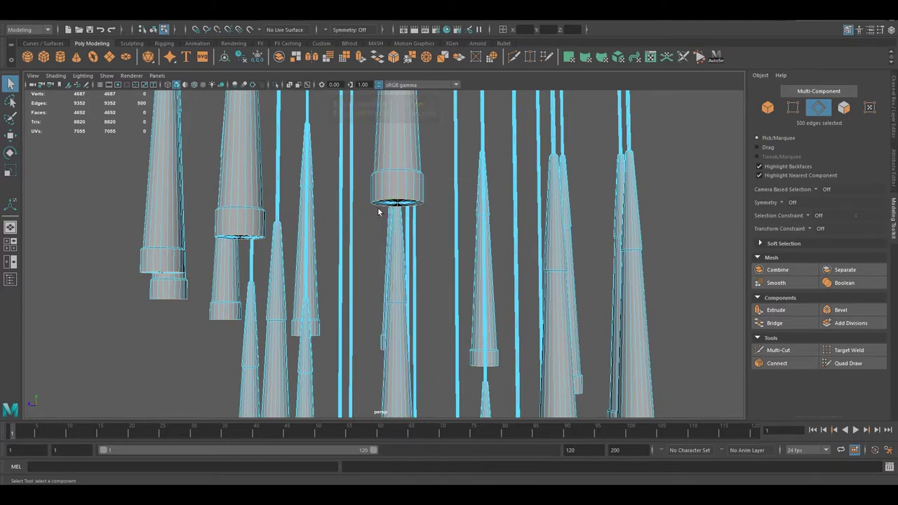
scroll(393, 210, up, 3)
key(ctrl+b)
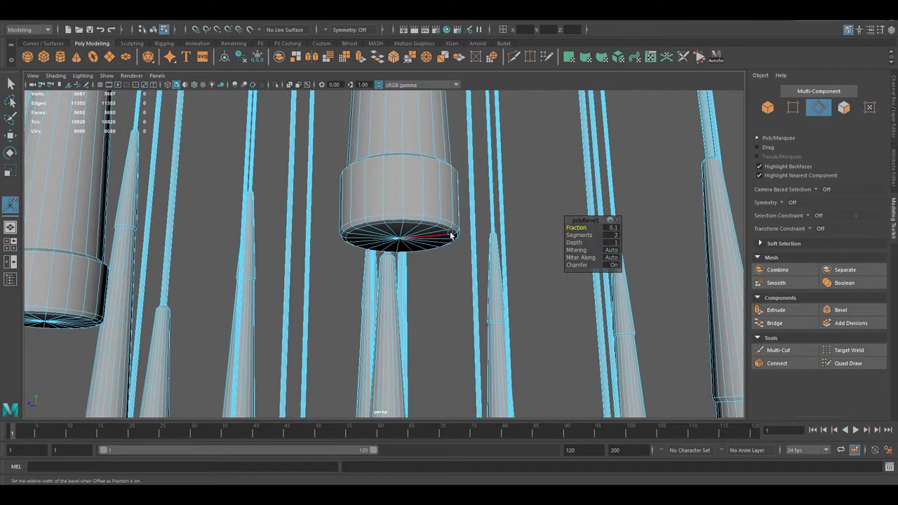
Open the chandelier's UV layout in the UV Editor
key(F8)
scroll(419, 258, down, 5)
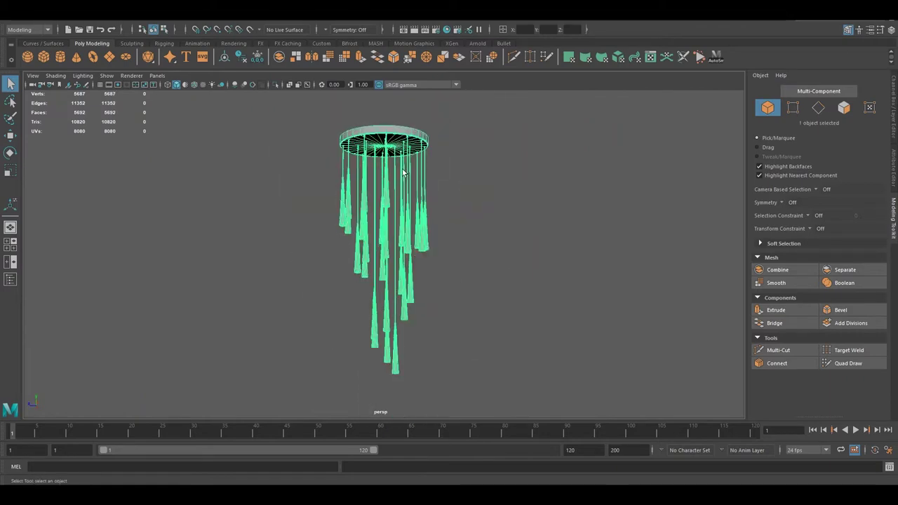
alt+drag(403, 172, 371, 146)
click(371, 146)
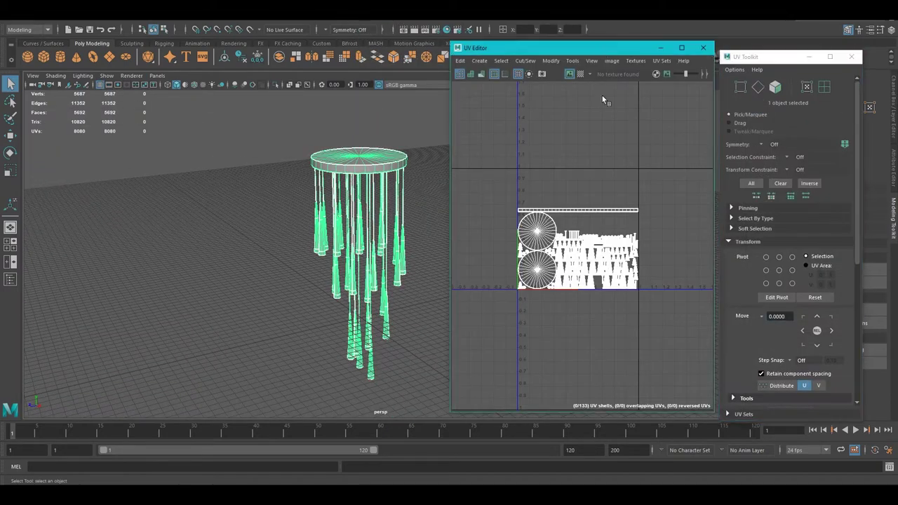
Stack the upper and lower disc UV shells beneath the long bar shell
drag(451, 210, 307, 211)
right_drag(417, 211, 421, 182)
click(498, 211)
key(w)
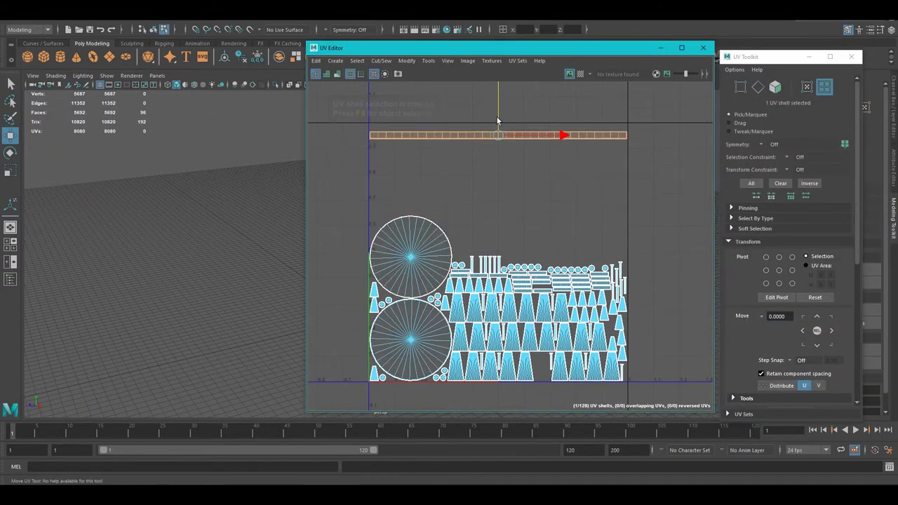
click(411, 257)
drag(411, 257, 413, 186)
click(413, 309)
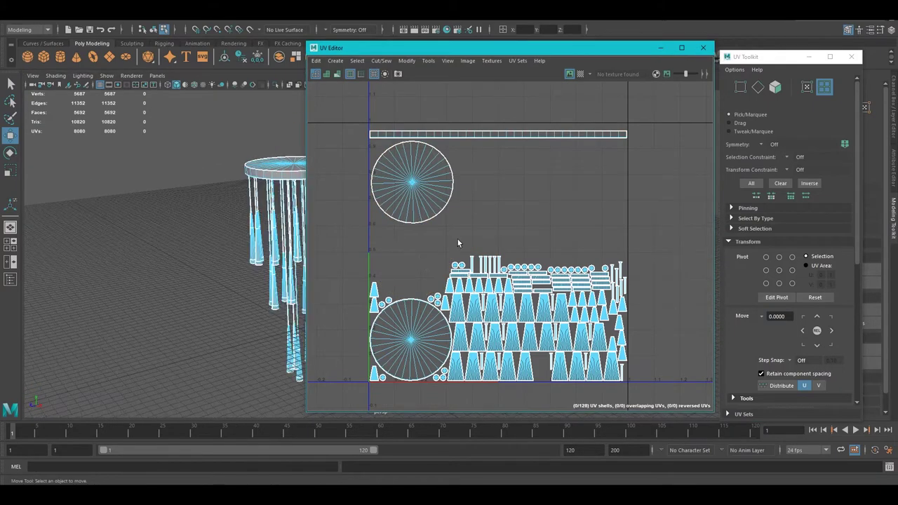
drag(410, 285, 409, 229)
key(F8)
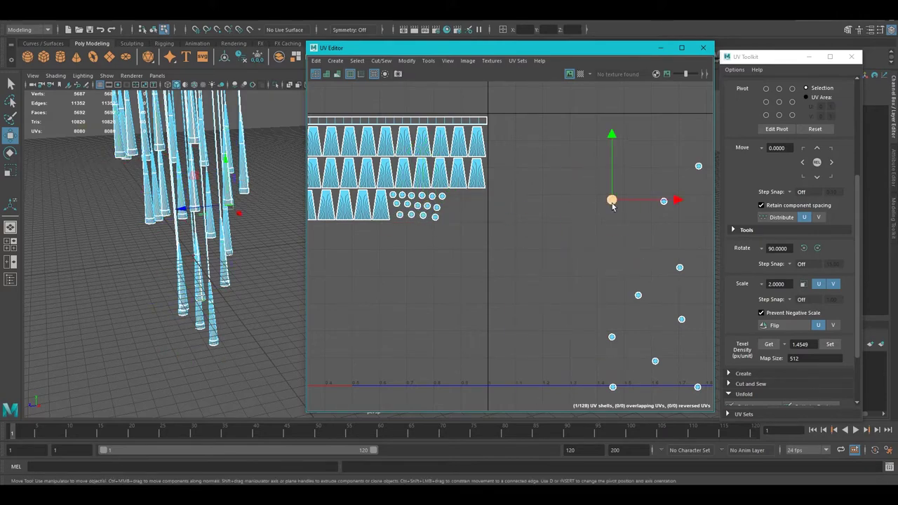
Move a stem UV shell into the neighbouring row and pick a short bar shell
scroll(460, 211, down, 2)
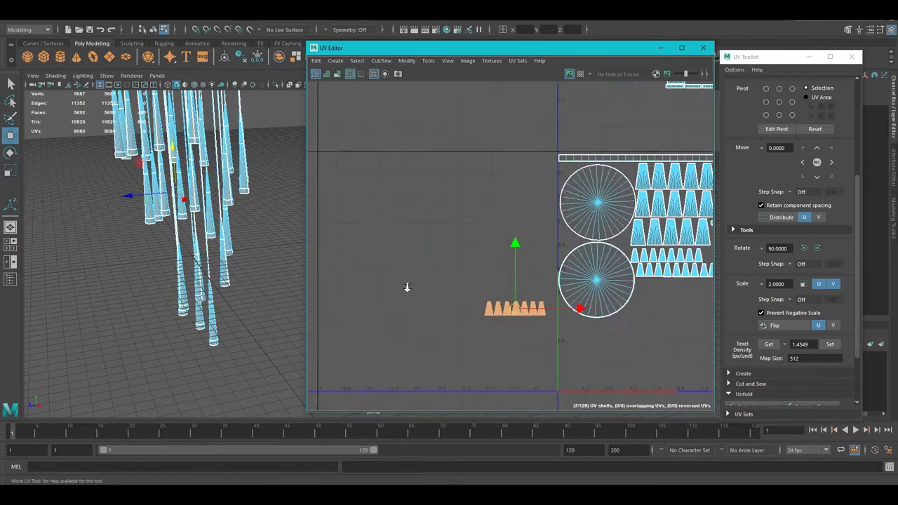
scroll(519, 215, up, 3)
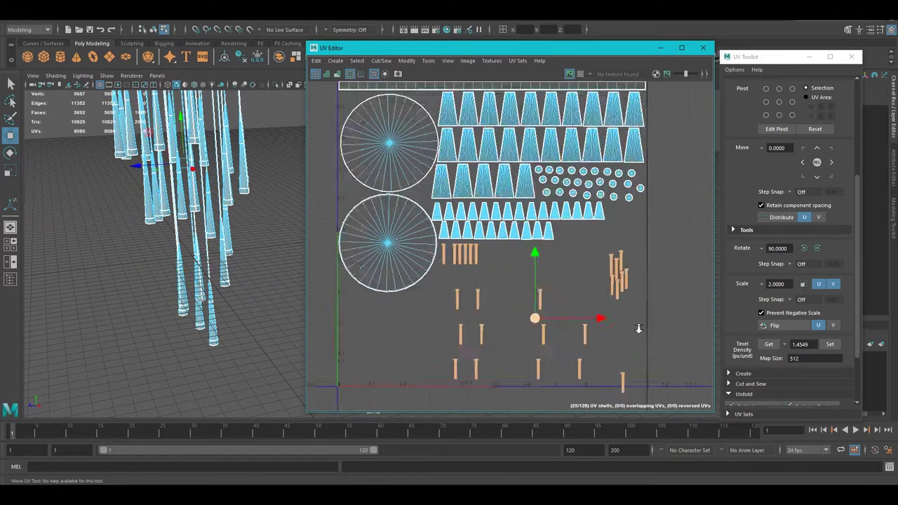
click(437, 300)
scroll(466, 356, up, 2)
drag(465, 357, 465, 293)
scroll(574, 295, down, 1)
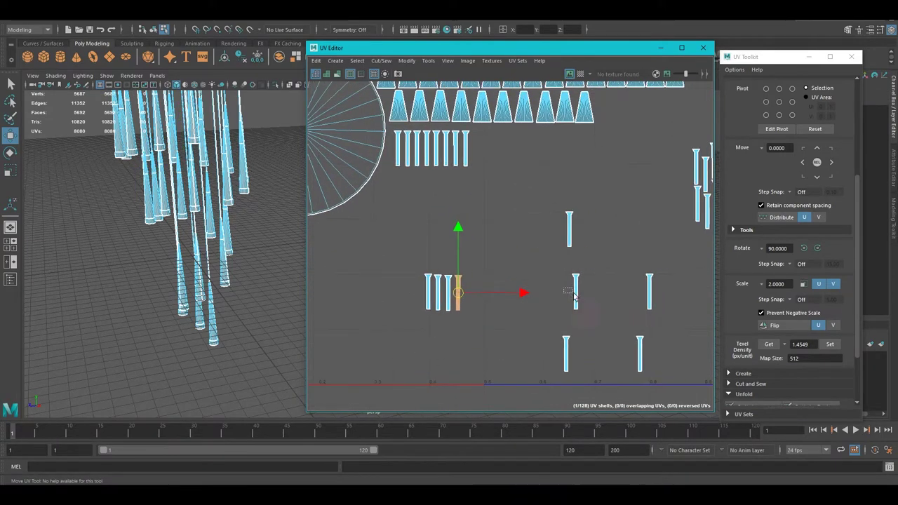
scroll(572, 281, up, 1)
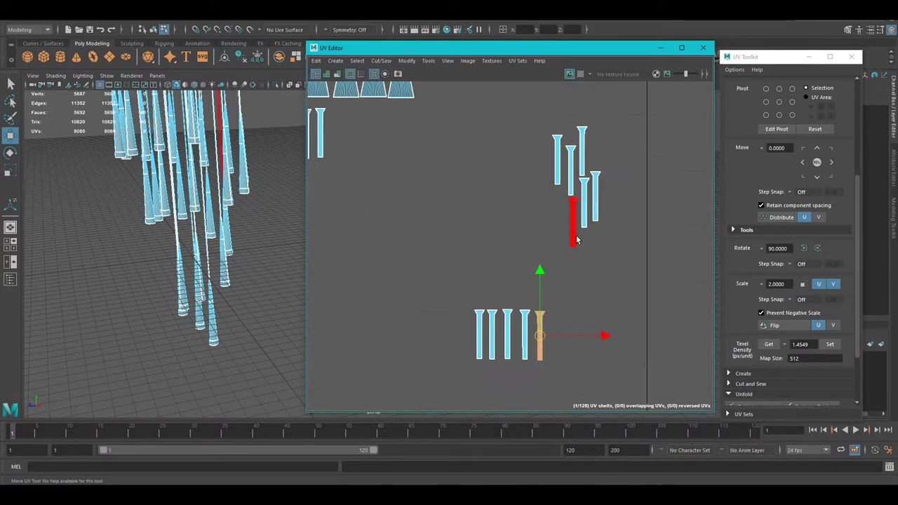
scroll(593, 245, down, 2)
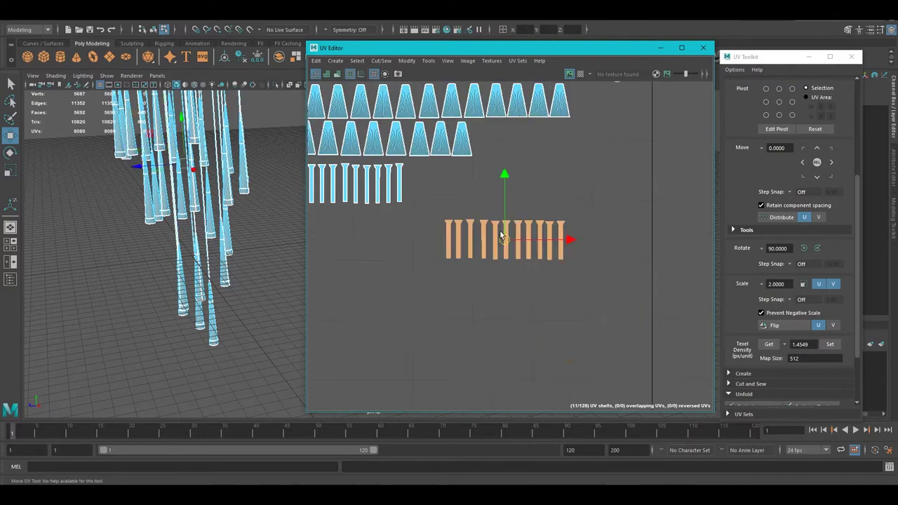
scroll(533, 267, down, 2)
scroll(486, 283, up, 1)
click(487, 283)
scroll(487, 281, up, 2)
click(476, 279)
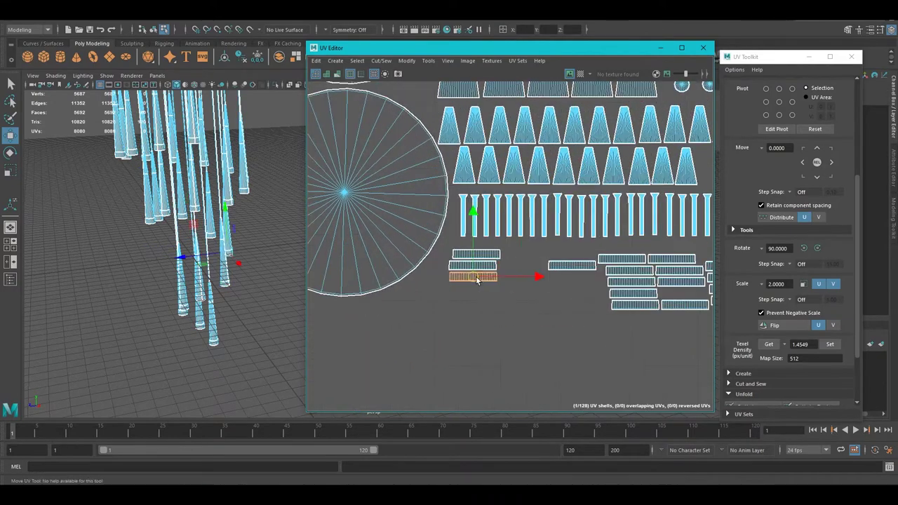
Undo the layout missteps, invert the selection, and scale the shells up to fill space
key(ctrl+z)
key(ctrl+z)
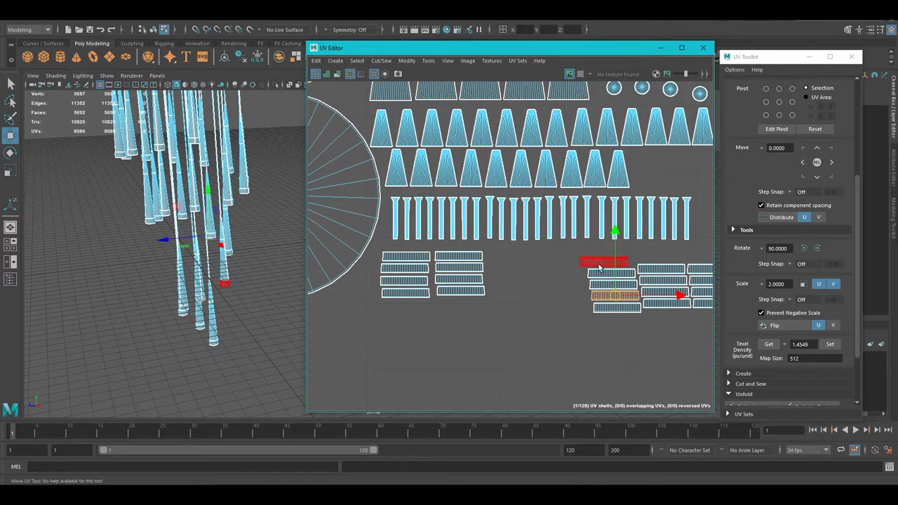
key(ctrl+z)
key(ctrl+z)
scroll(491, 232, down, 3)
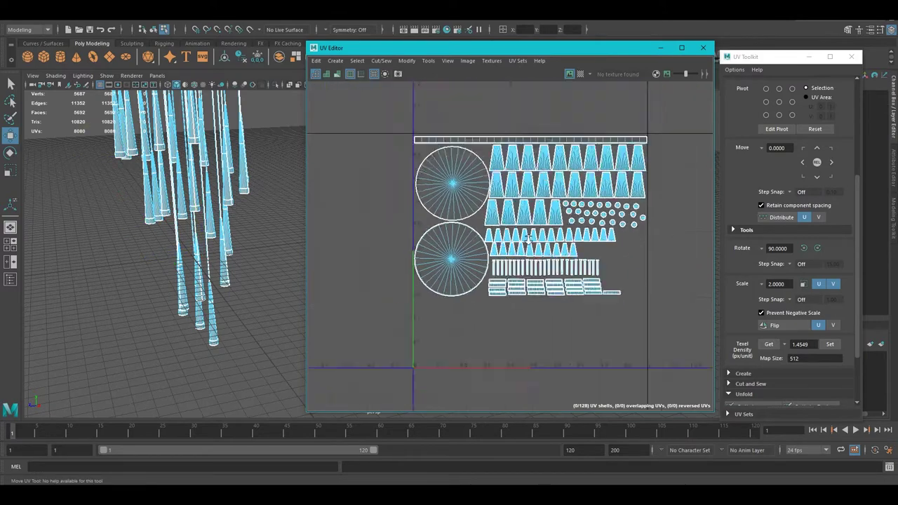
key(ctrl+z)
key(r)
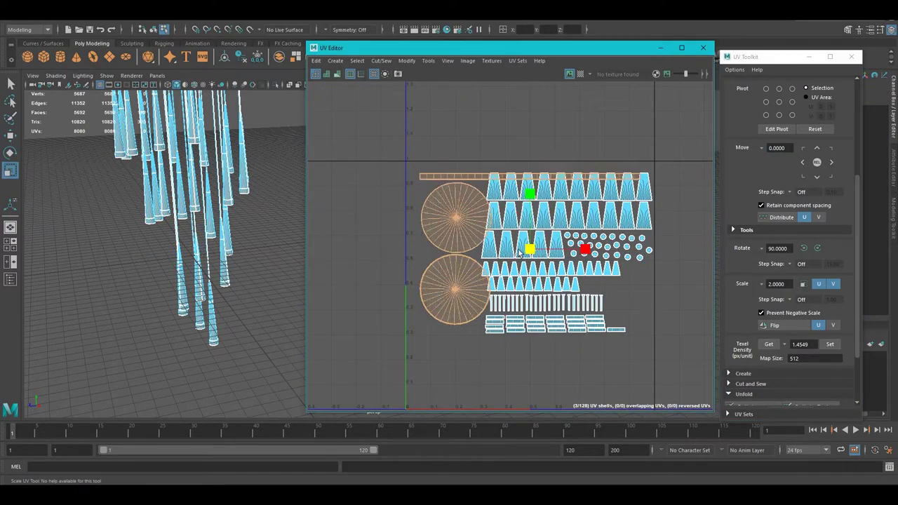
key(ctrl+z)
key(ctrl+shift+i)
key(r)
drag(498, 259, 501, 280)
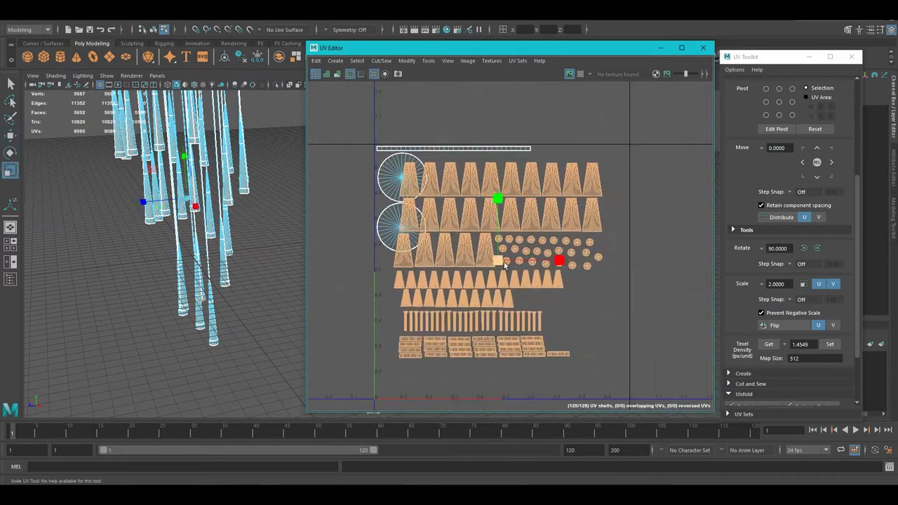
key(ctrl+z)
Reposition the two disc shells beside the tip rows
key(w)
alt+middle_drag(584, 341, 590, 320)
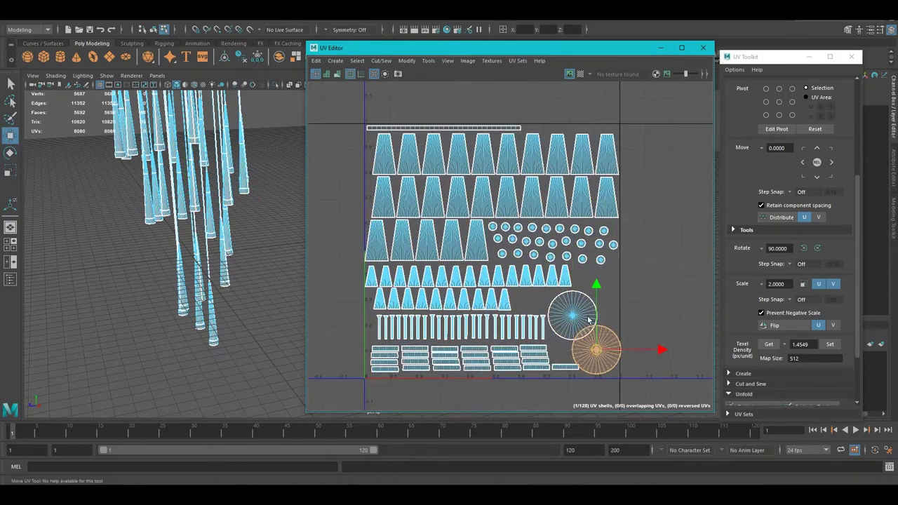
key(ctrl+shift+i)
scroll(549, 251, up, 2)
click(549, 252)
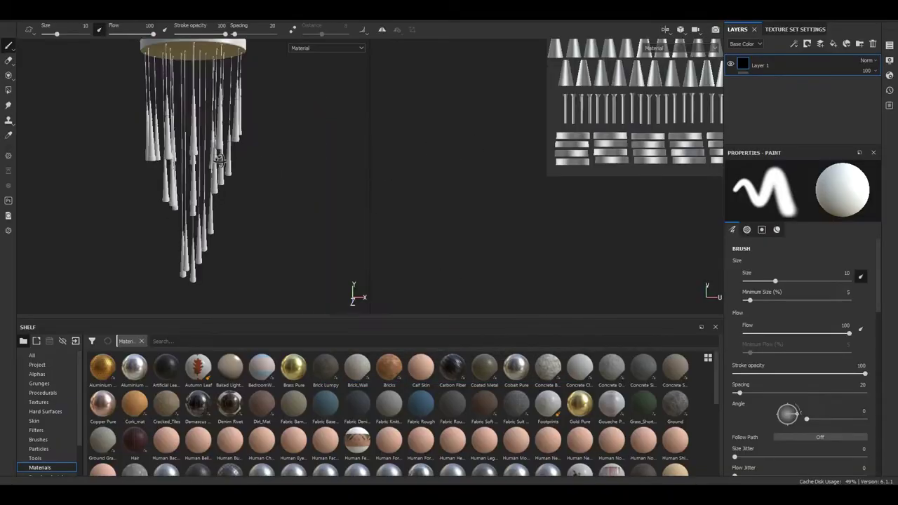
Rename the texture set from lambert1 to Chandelier
click(795, 28)
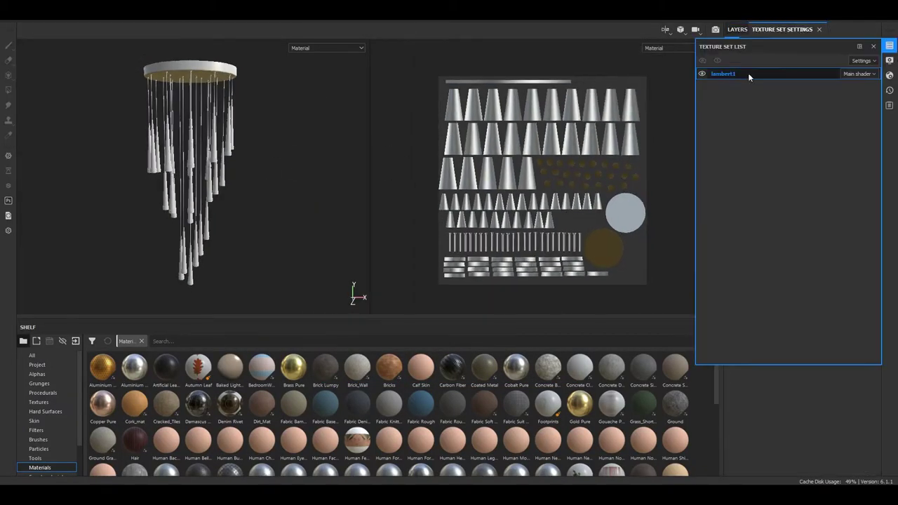
text(elier)
click(872, 46)
Check the output size and bake the Chandelier mesh maps
click(839, 83)
click(456, 119)
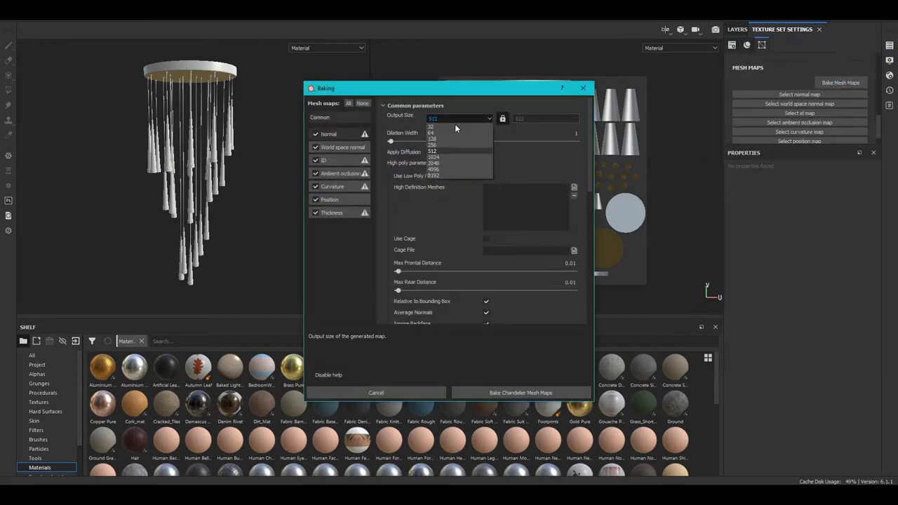
click(520, 393)
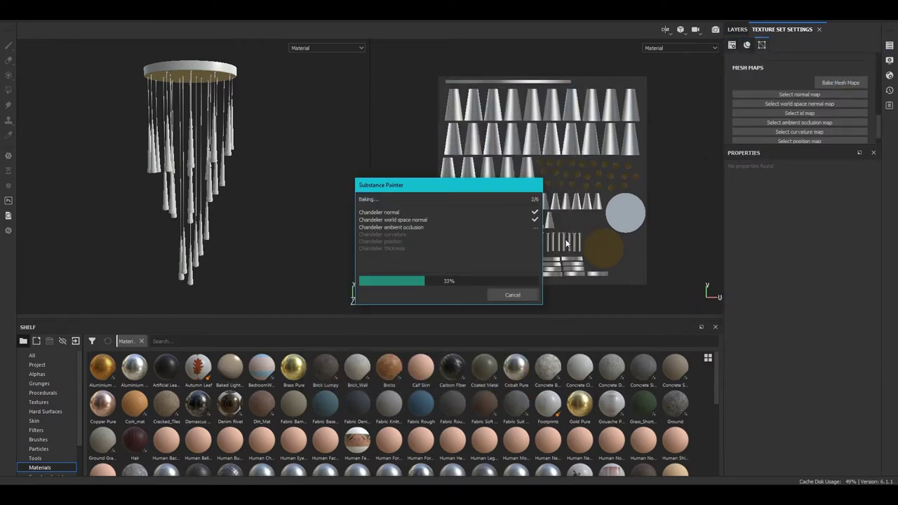
Add a Metal Base fill layer with roughness enabled and a black mask filled on the cone and canopy islands
click(738, 29)
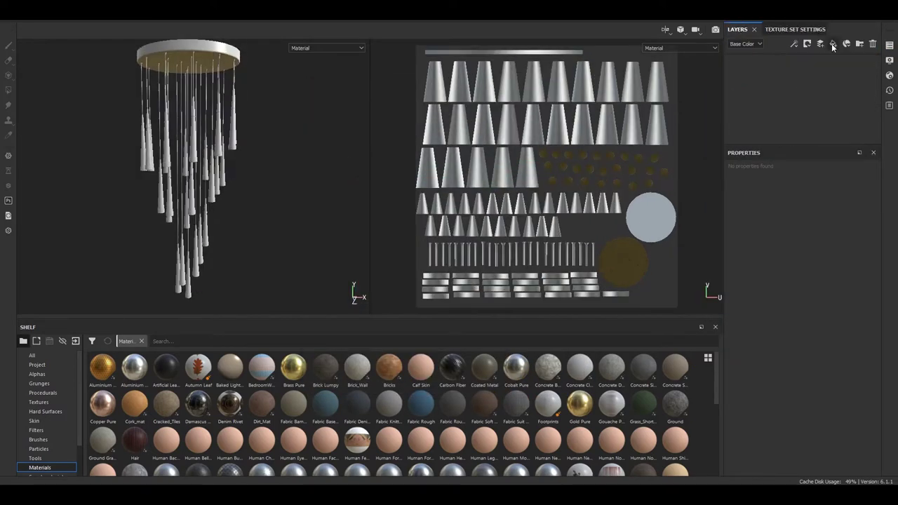
click(833, 44)
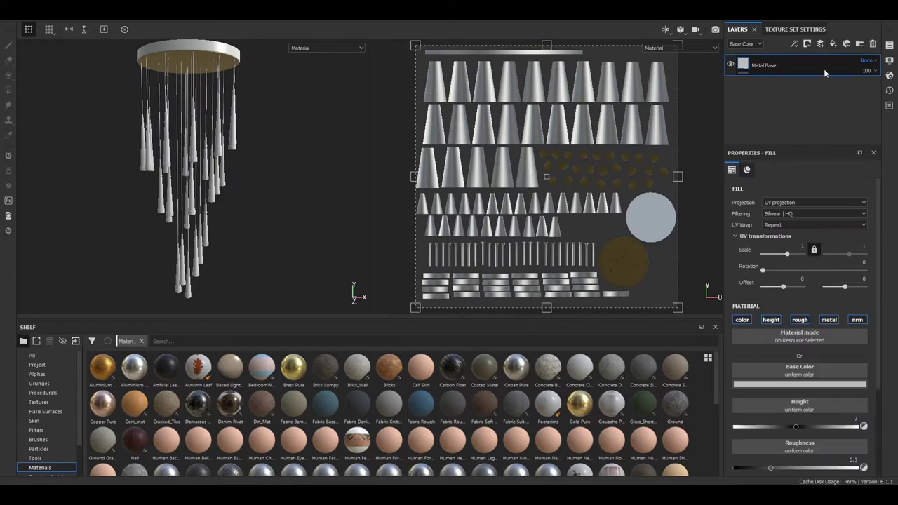
click(800, 320)
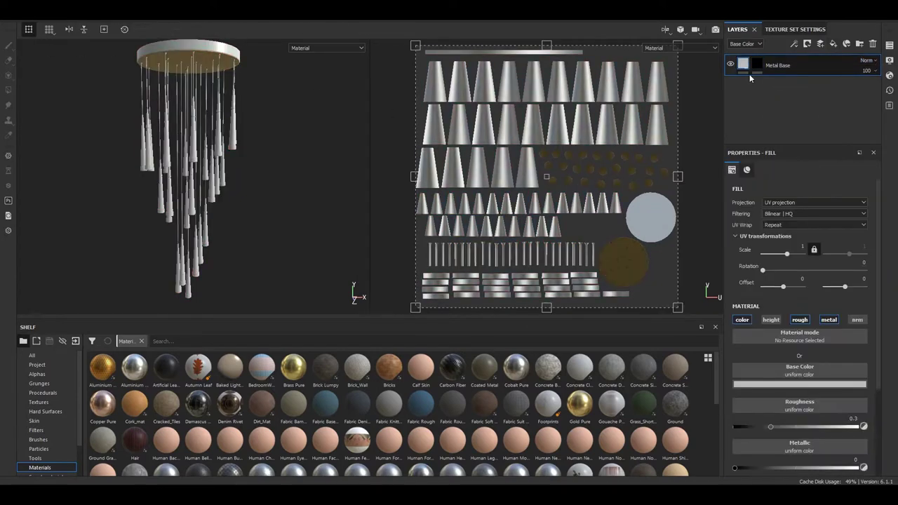
scroll(824, 417, down, 2)
click(775, 309)
click(756, 64)
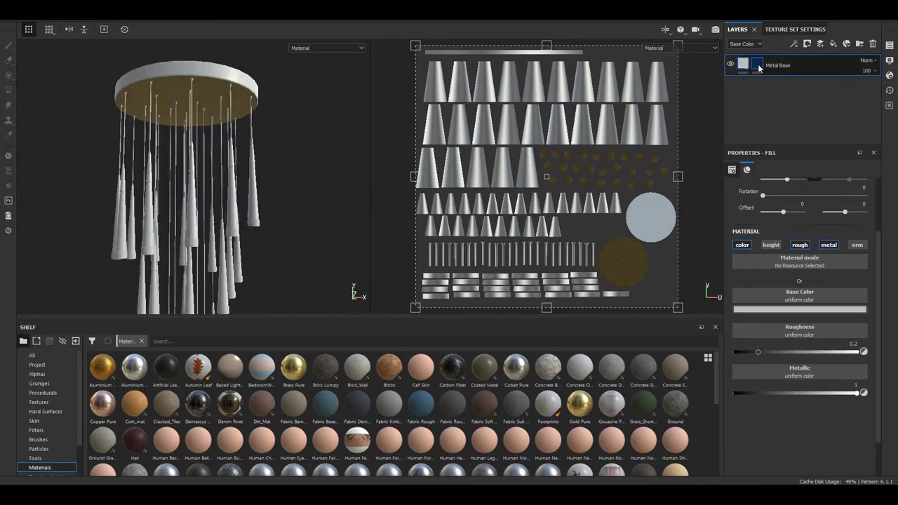
click(8, 90)
click(490, 98)
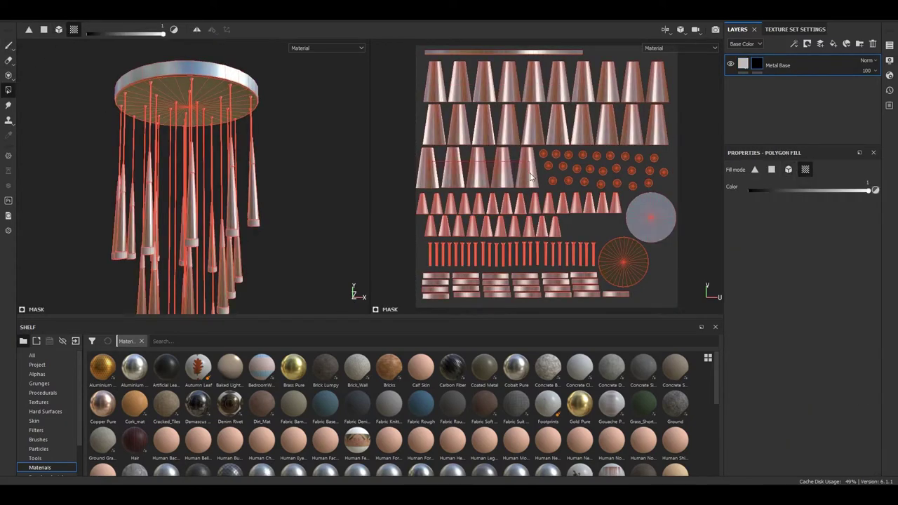
Set Metal Base roughness to 0.1 and its base colour to gold
click(743, 64)
key(Return)
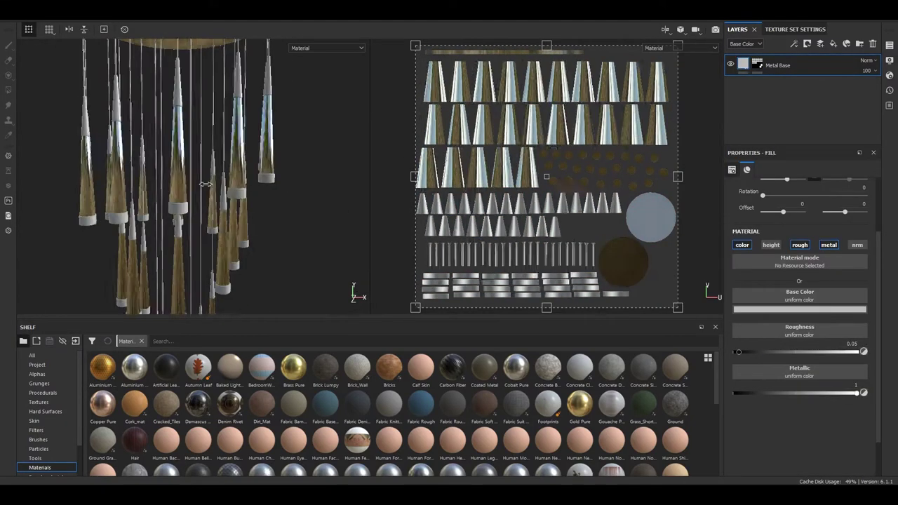
key(f)
click(800, 310)
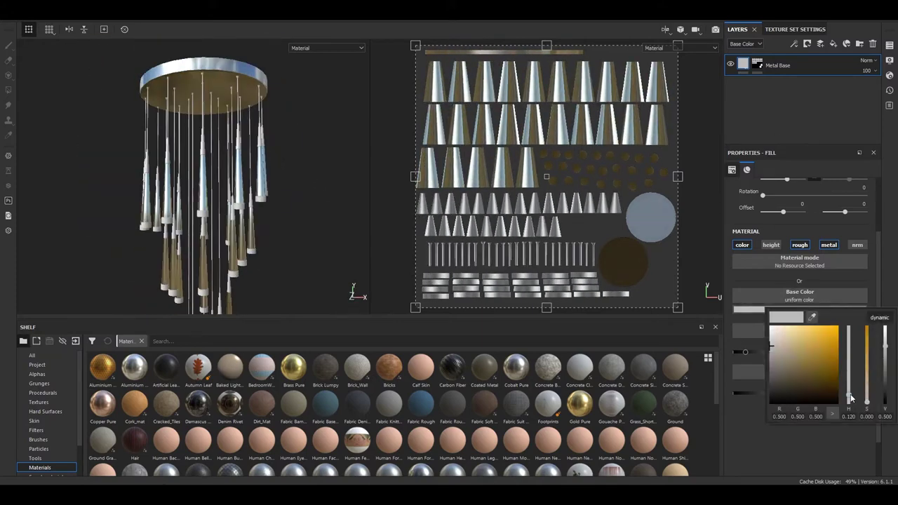
click(783, 333)
alt+drag(291, 265, 263, 205)
Add an Emissive channel to the texture set and a new fill layer above Metal Base
click(795, 29)
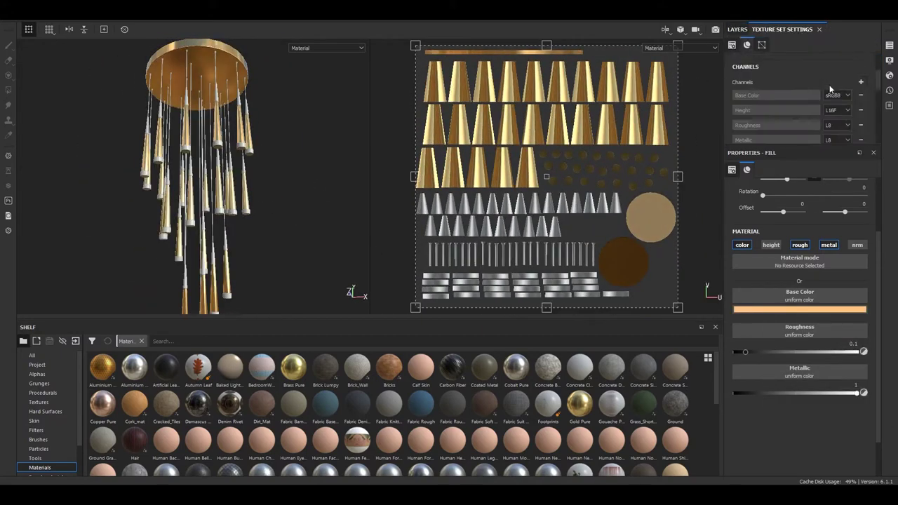
click(832, 90)
click(864, 140)
click(738, 29)
click(833, 43)
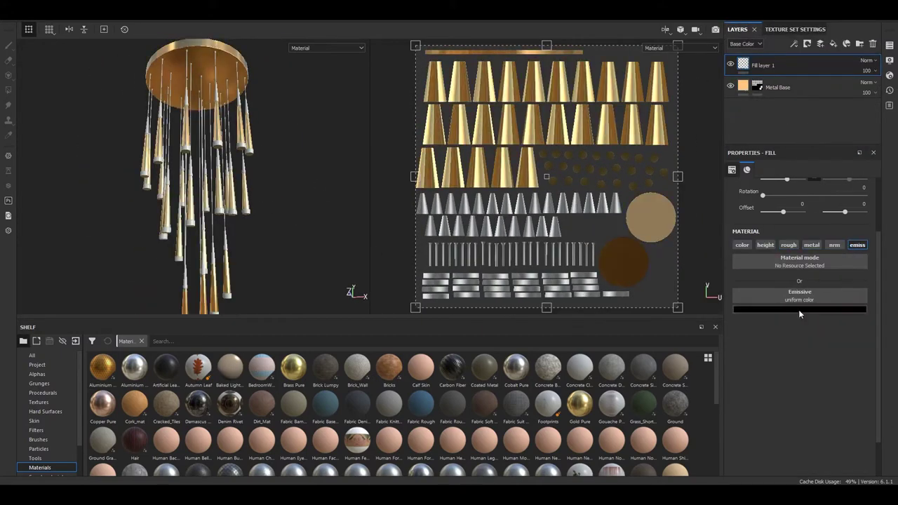
Rename the new layer Emissive and add a Light Base fill layer beneath it with a black mask
double_click(765, 64)
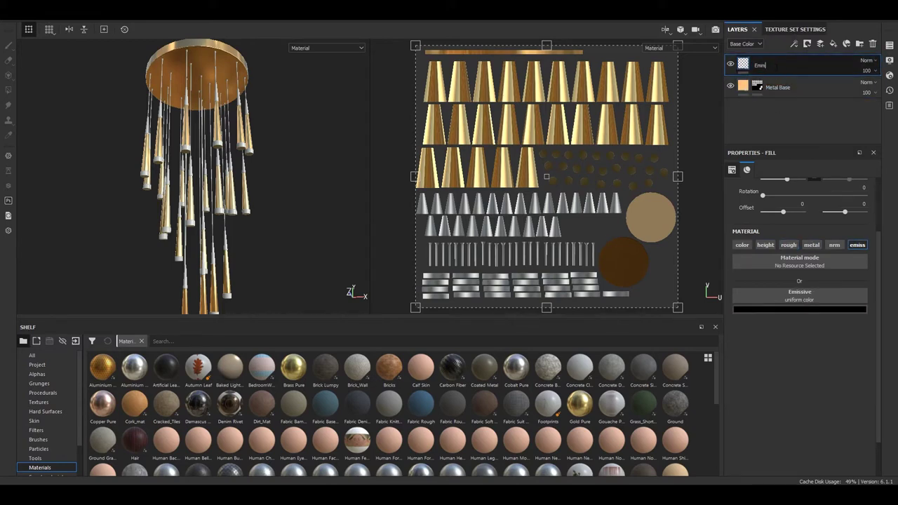
click(833, 44)
key(Return)
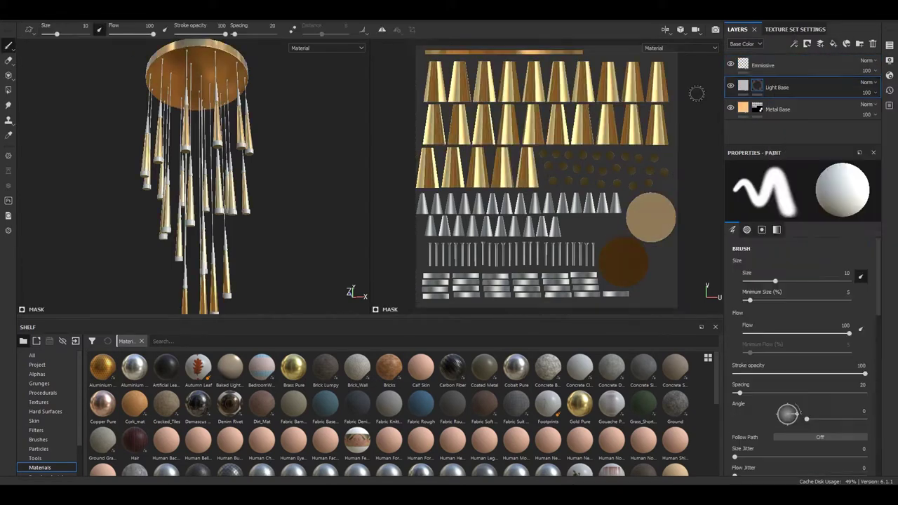
key(4)
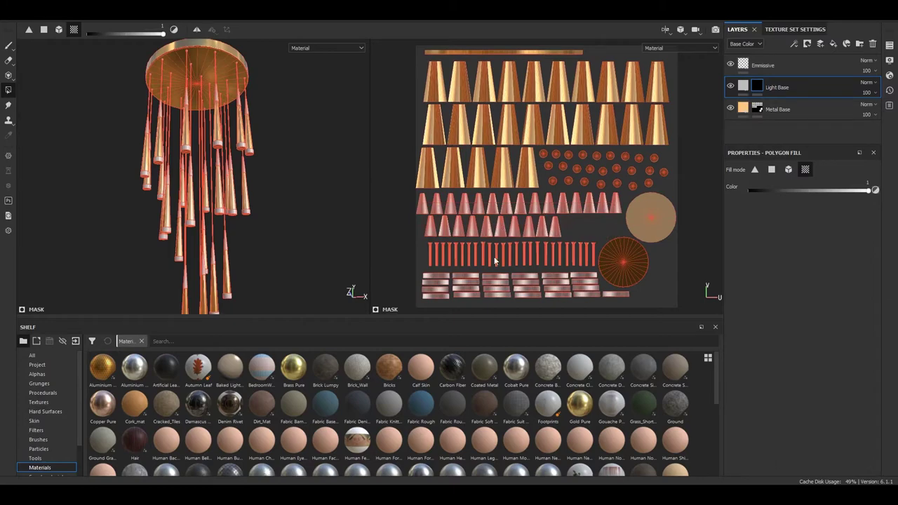
click(593, 301)
click(743, 86)
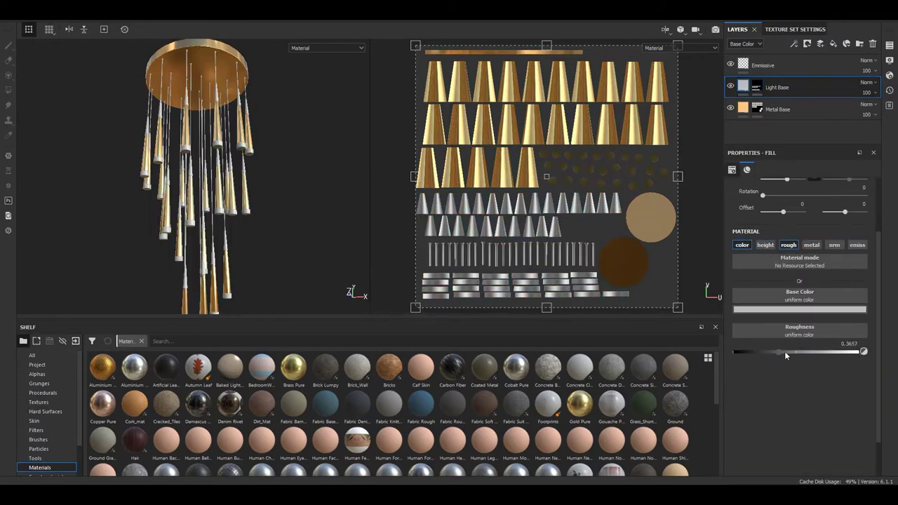
Polygon-fill the Light Base mask over the cone tips and caps, then select the Emissive layer
scroll(257, 215, up, 5)
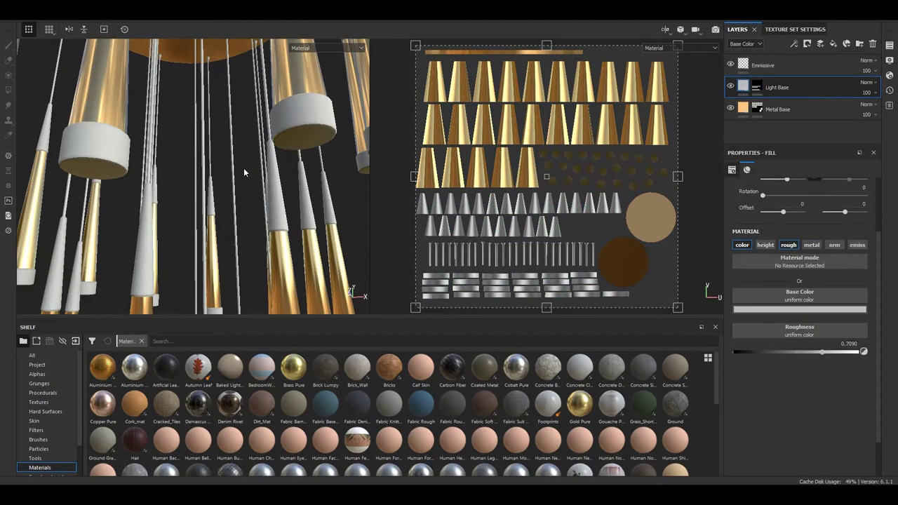
click(838, 333)
key(4)
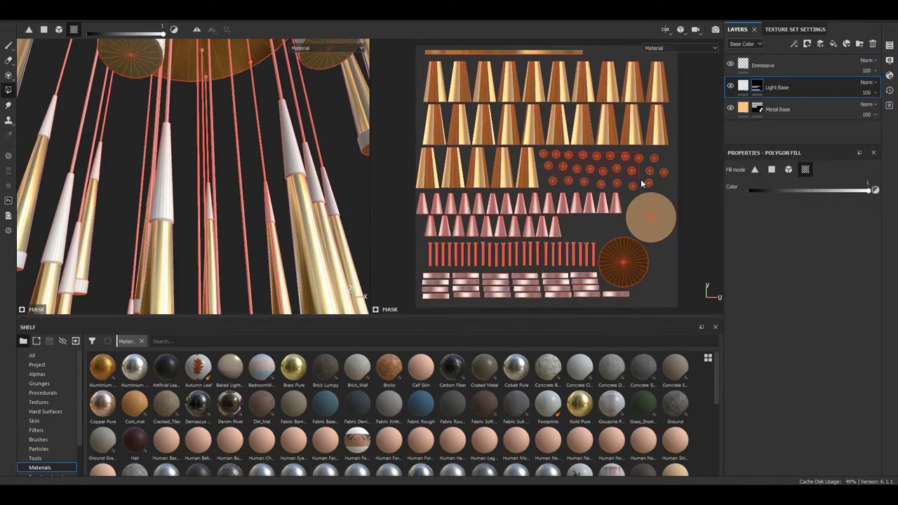
key(1)
scroll(202, 184, down, 5)
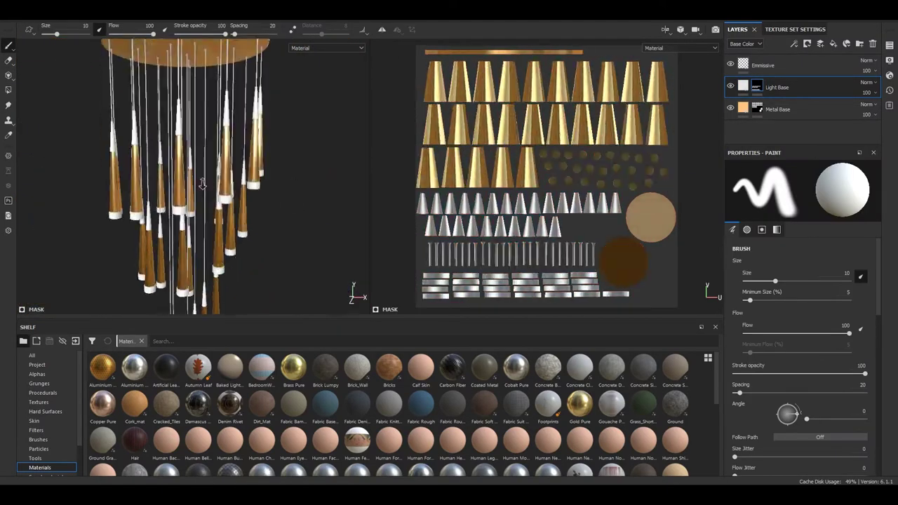
click(772, 66)
Give the Emissive layer a black mask, pick a brush, and display only the Emissive channel
click(817, 364)
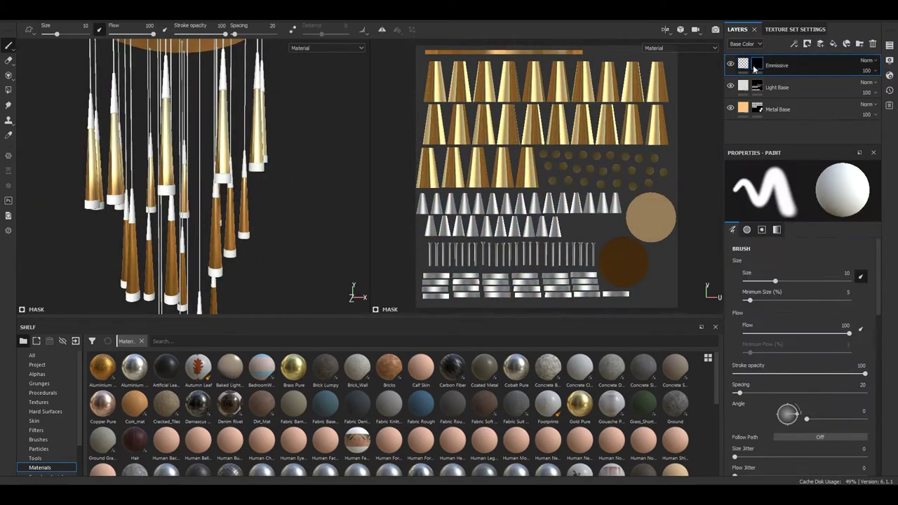
key(4)
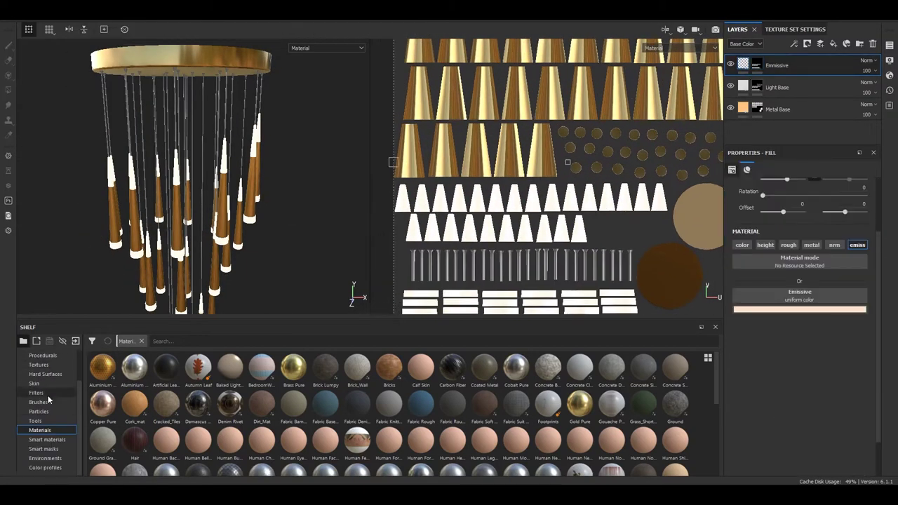
click(42, 401)
key(1)
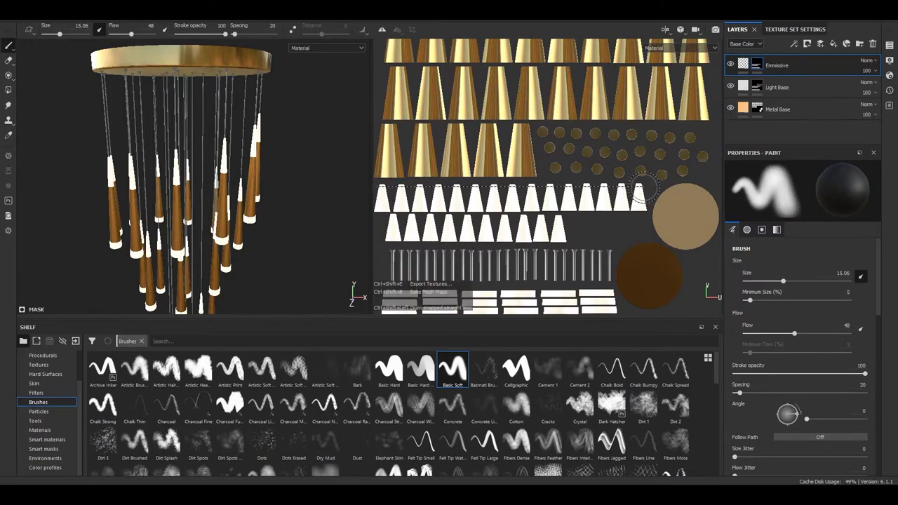
scroll(175, 176, up, 3)
scroll(548, 176, up, 2)
click(678, 48)
click(667, 105)
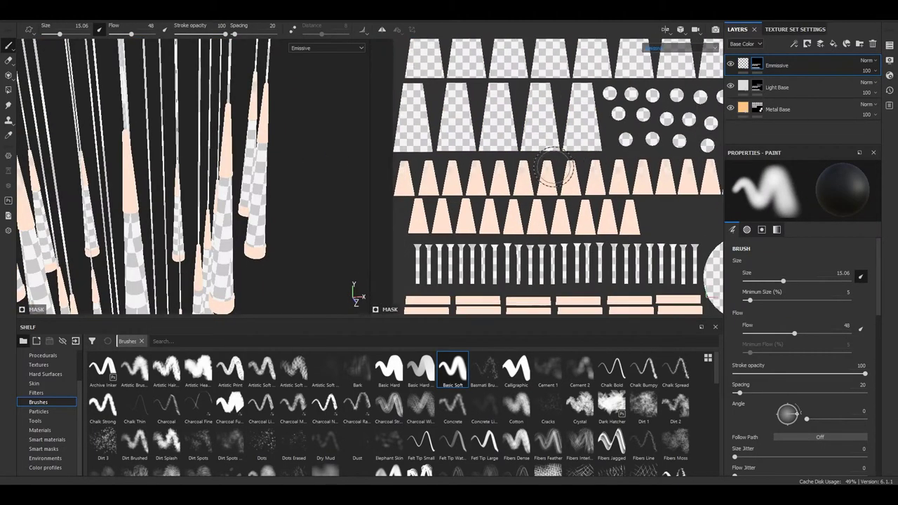
Paint the Emissive mask onto the lower cone tips with a smaller brush and check the glow
scroll(554, 169, down, 2)
scroll(679, 171, up, 1)
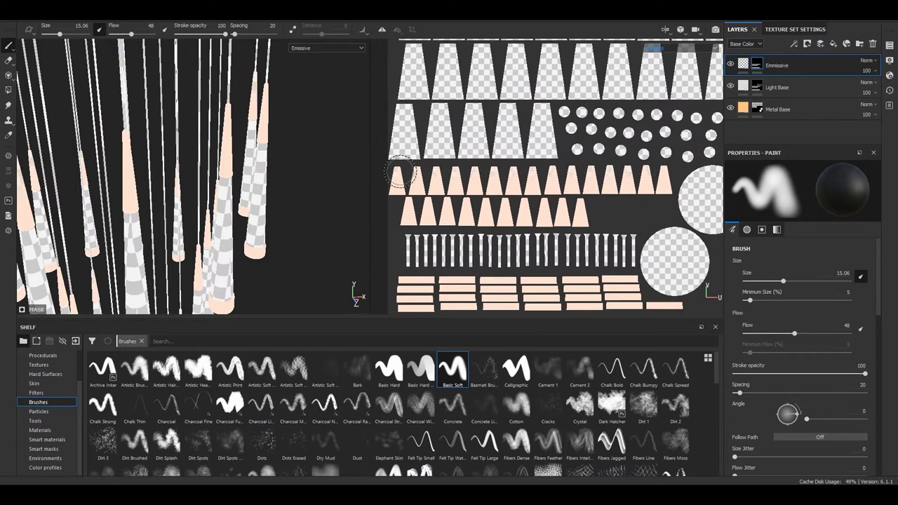
key(bracketleft)
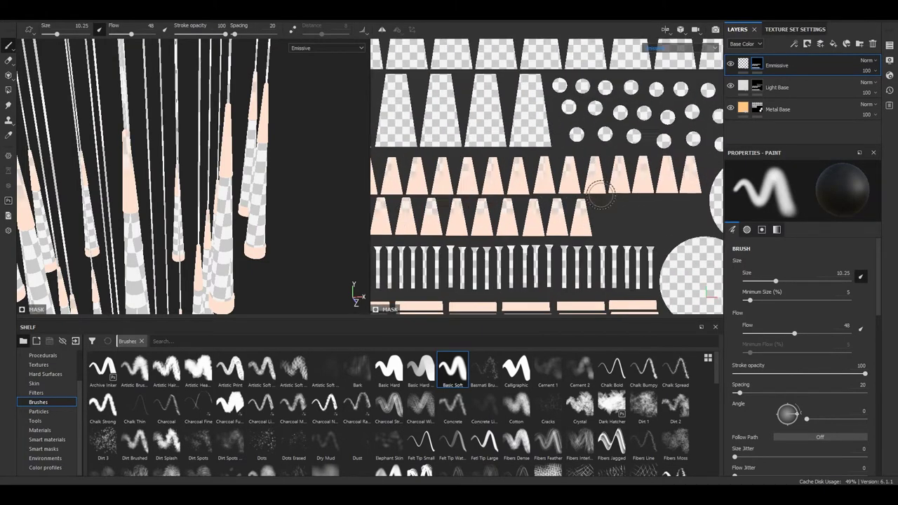
scroll(562, 197, down, 2)
scroll(680, 186, up, 3)
scroll(599, 168, up, 1)
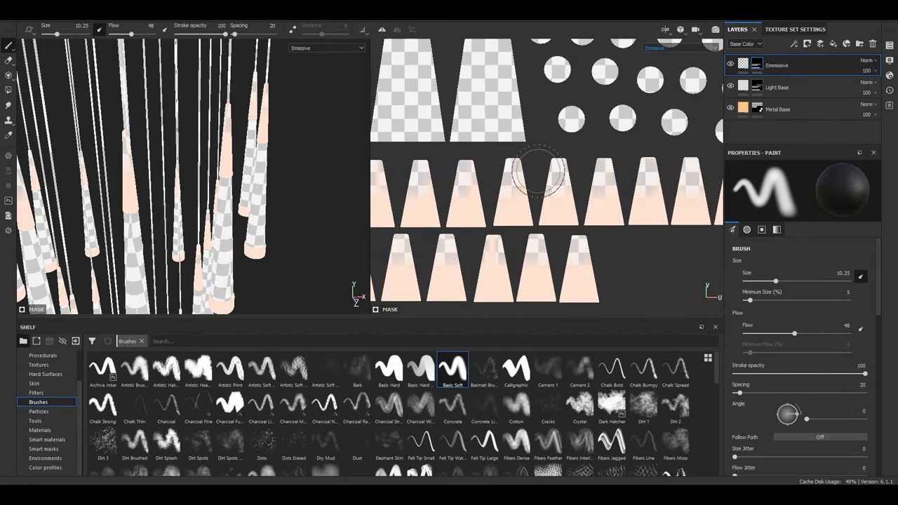
scroll(469, 172, up, 1)
scroll(491, 176, up, 2)
scroll(442, 171, up, 1)
scroll(443, 171, down, 2)
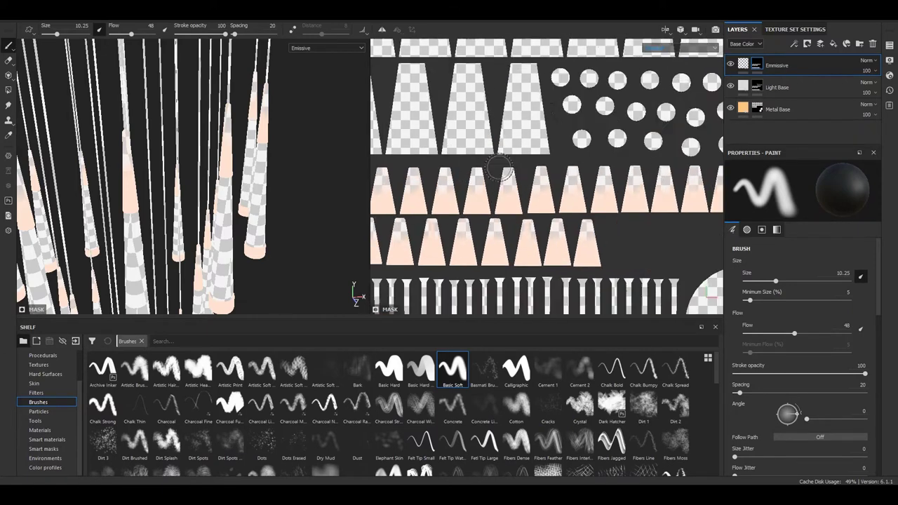
scroll(583, 183, up, 1)
scroll(472, 175, down, 2)
scroll(595, 222, up, 1)
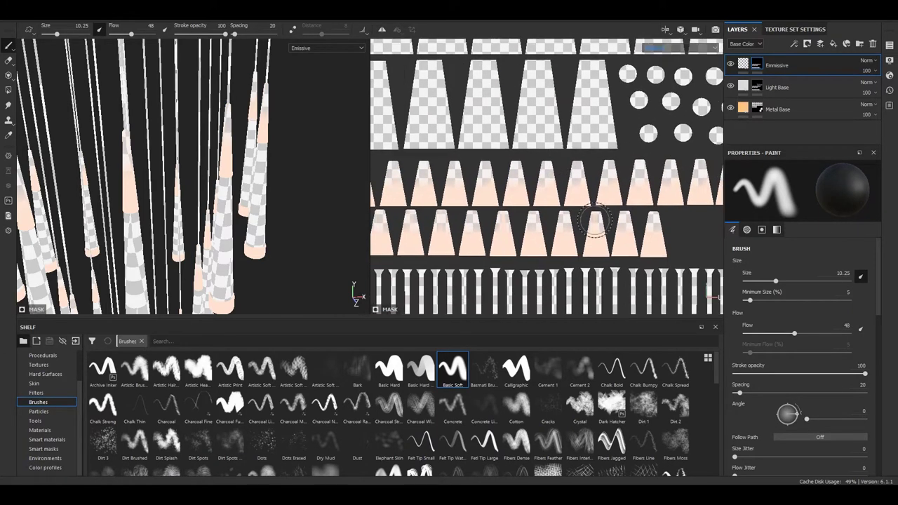
scroll(494, 219, up, 1)
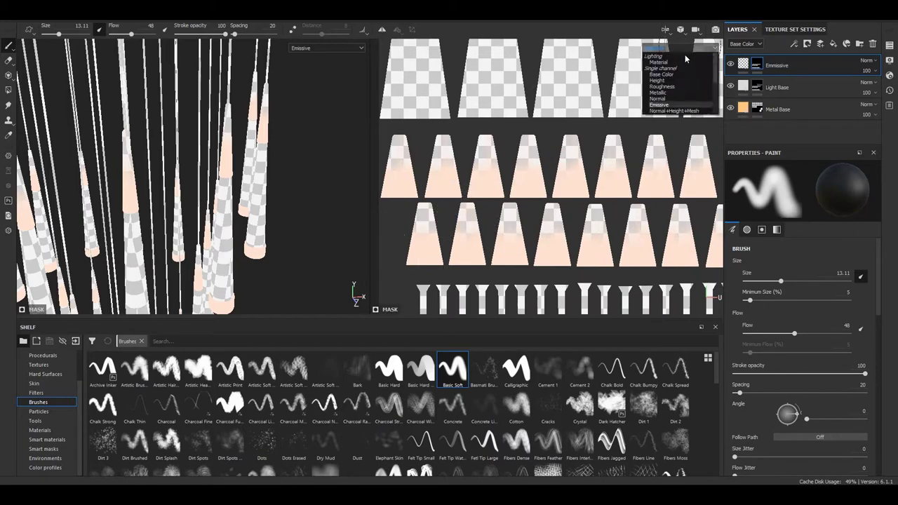
click(686, 60)
alt+drag(351, 190, 262, 133)
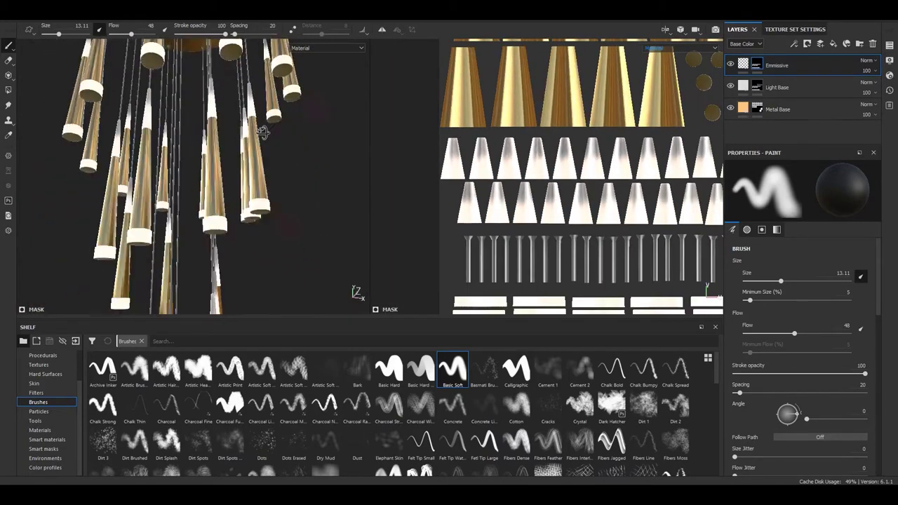
key(f)
key(f)
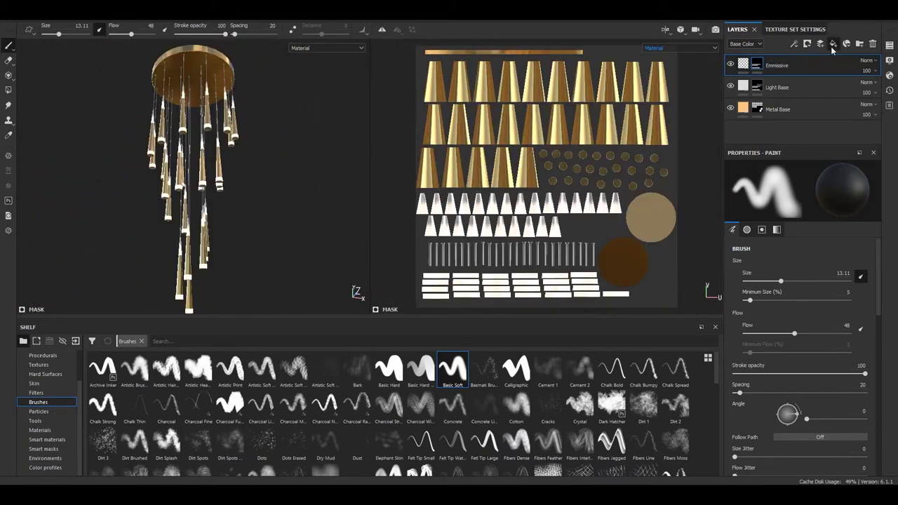
Add a new fill layer named Black on top with a black mask
click(833, 48)
right_click(772, 66)
click(772, 78)
Switch to polygon fill and adjust the Black layer's base colour toward a tan-gold tone
key(4)
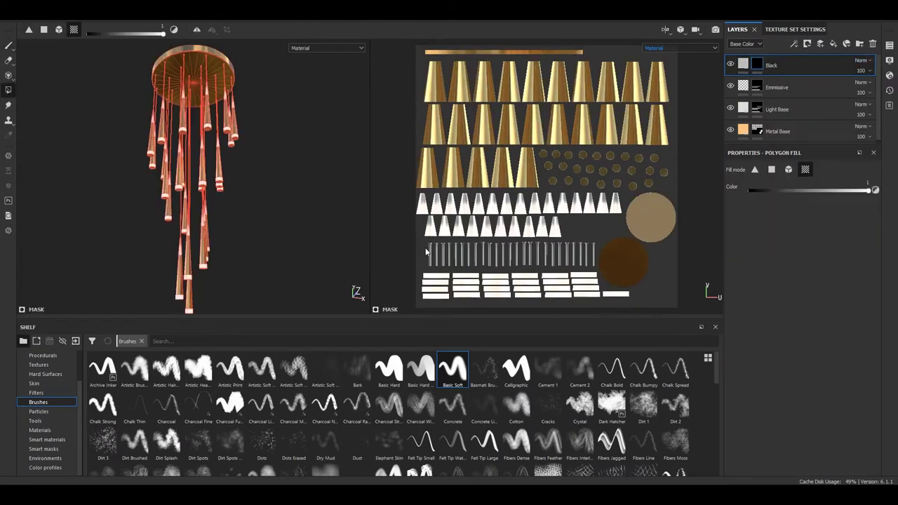
click(743, 65)
click(800, 310)
click(772, 407)
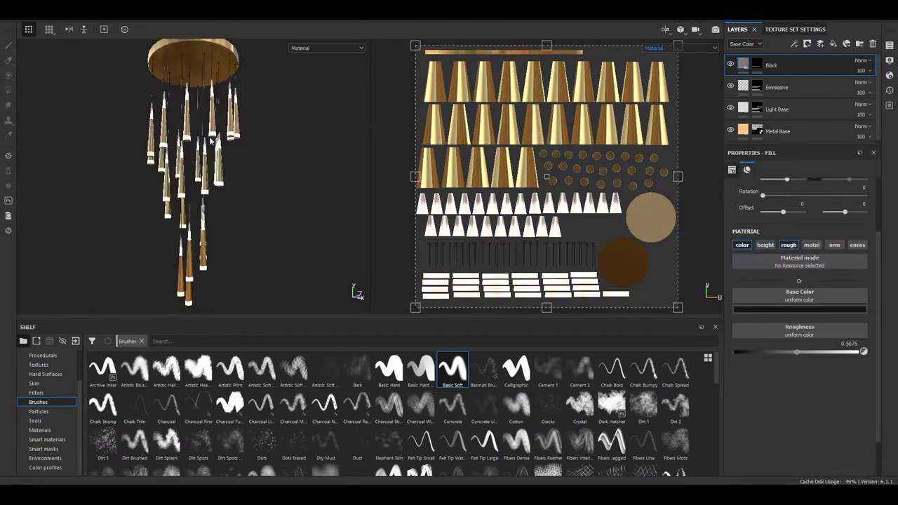
scroll(210, 141, up, 5)
click(800, 309)
click(800, 335)
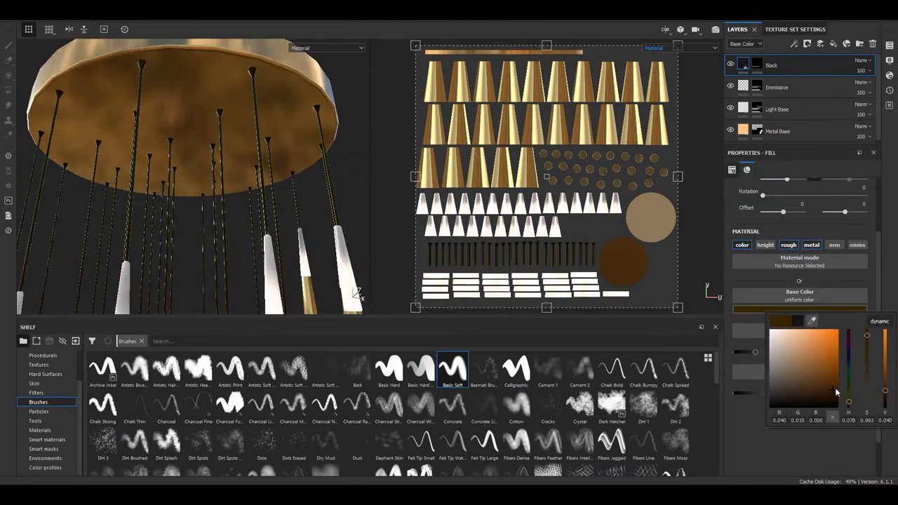
alt+drag(196, 210, 301, 238)
scroll(547, 175, up, 3)
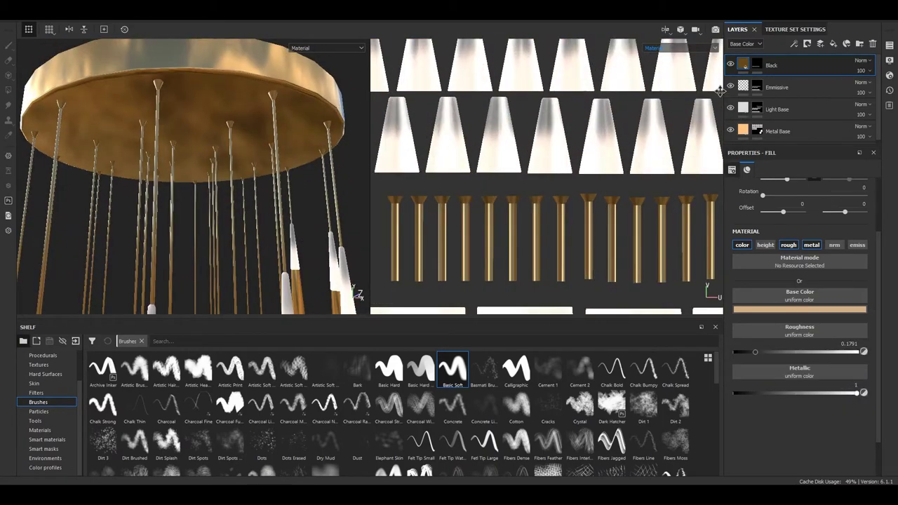
Mask the Black layer onto the hanging rods with a dark base colour, and add a new fill layer
click(758, 128)
scroll(500, 177, up, 2)
scroll(500, 178, up, 1)
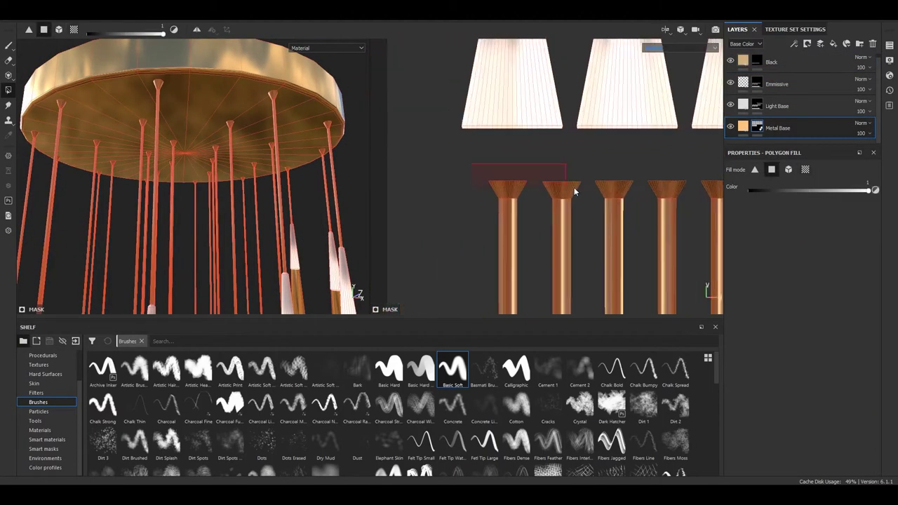
scroll(500, 177, up, 2)
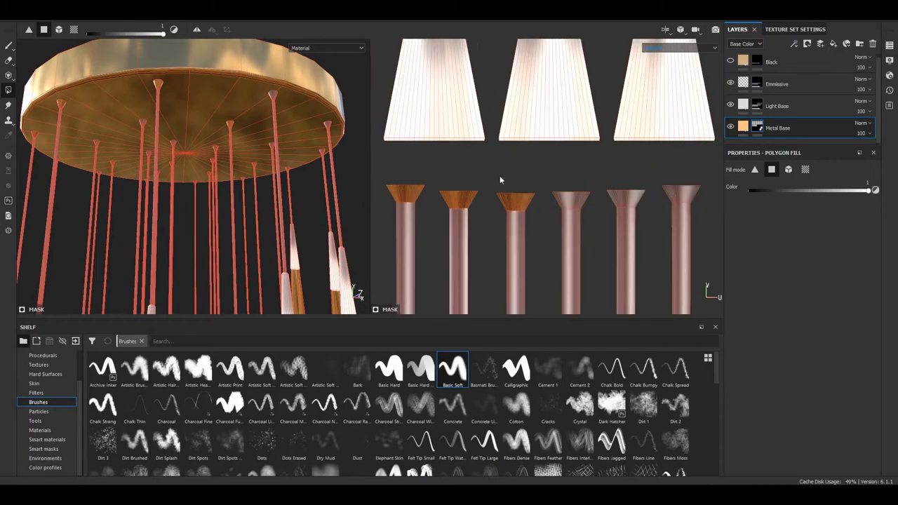
click(785, 68)
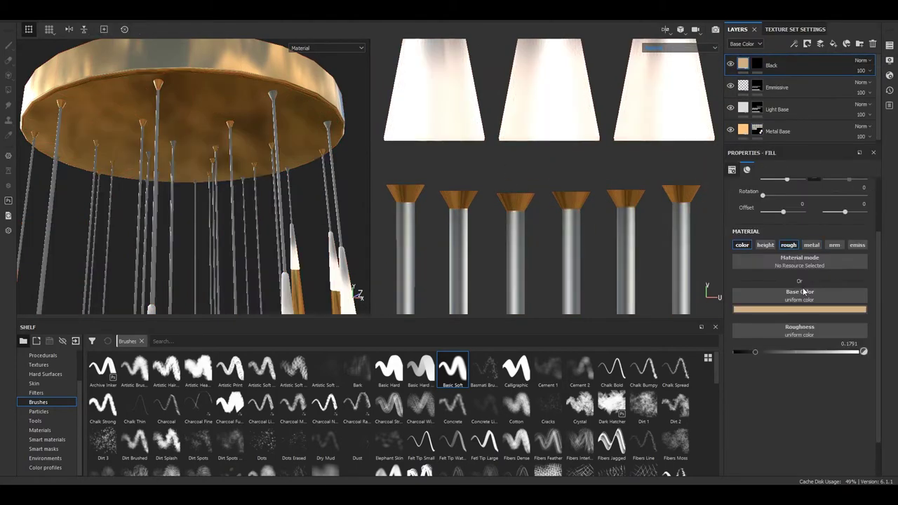
click(758, 128)
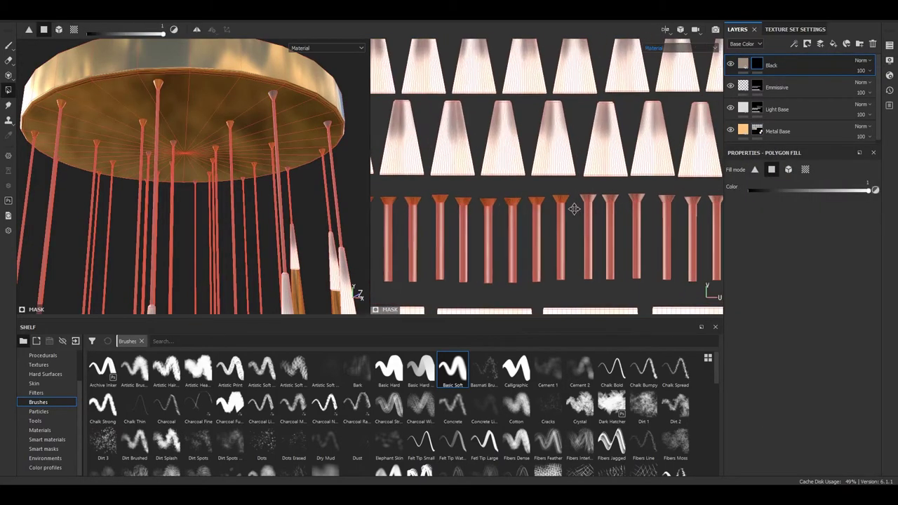
scroll(442, 213, down, 3)
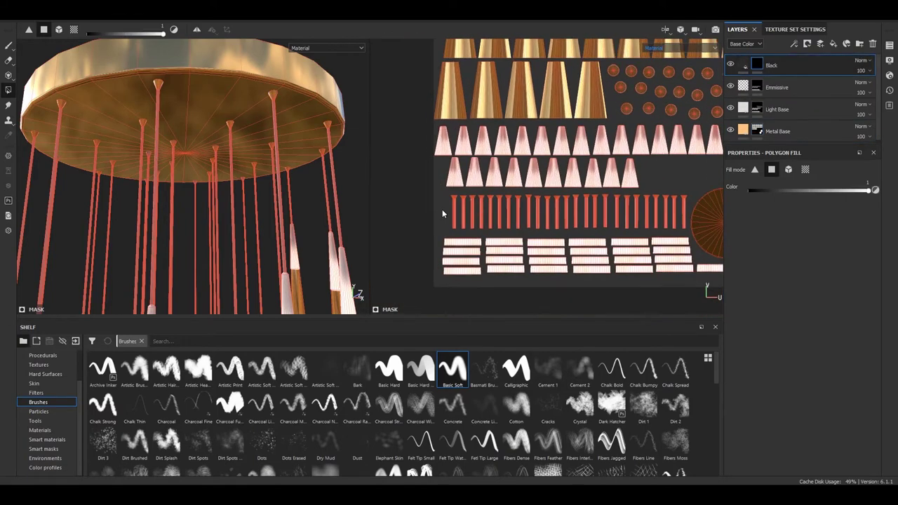
click(773, 65)
scroll(799, 262, down, 5)
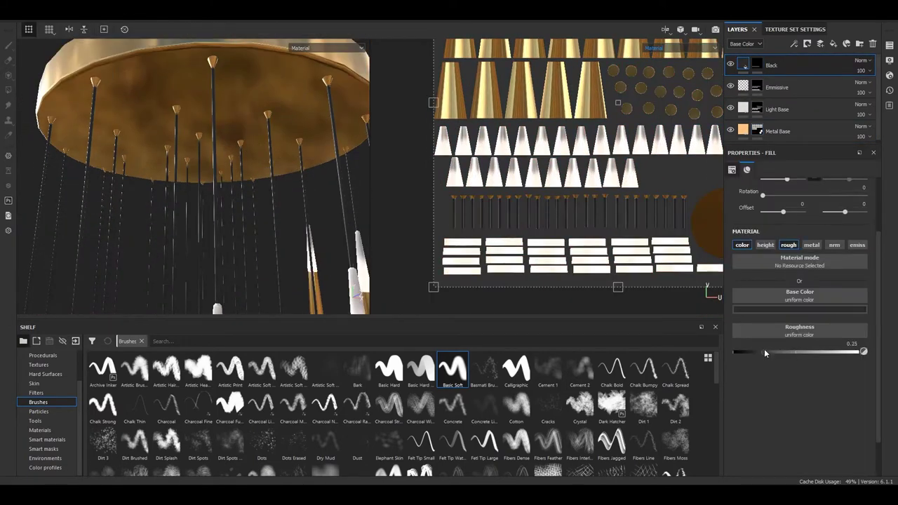
click(763, 398)
key(f)
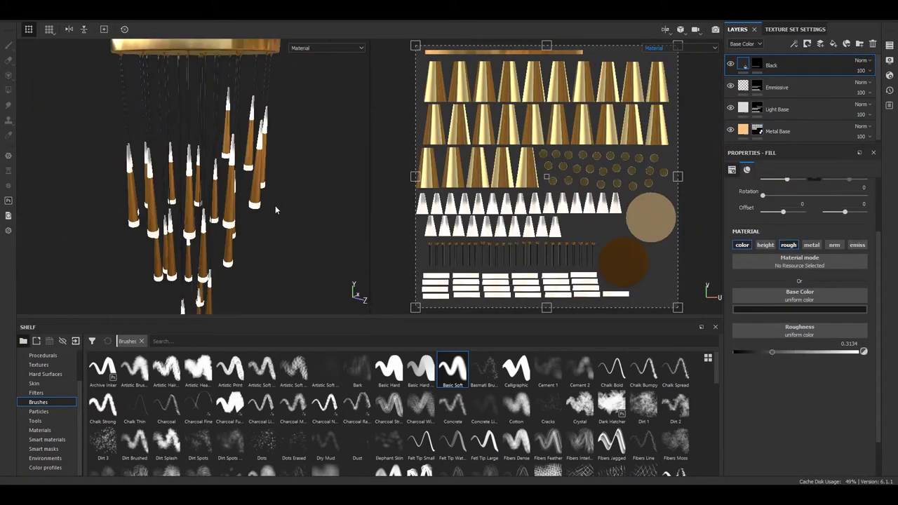
click(833, 44)
Name the new layer Roughness and give it a tri-planar Grunge Wipe Dusty mask fill
text(Roughness)
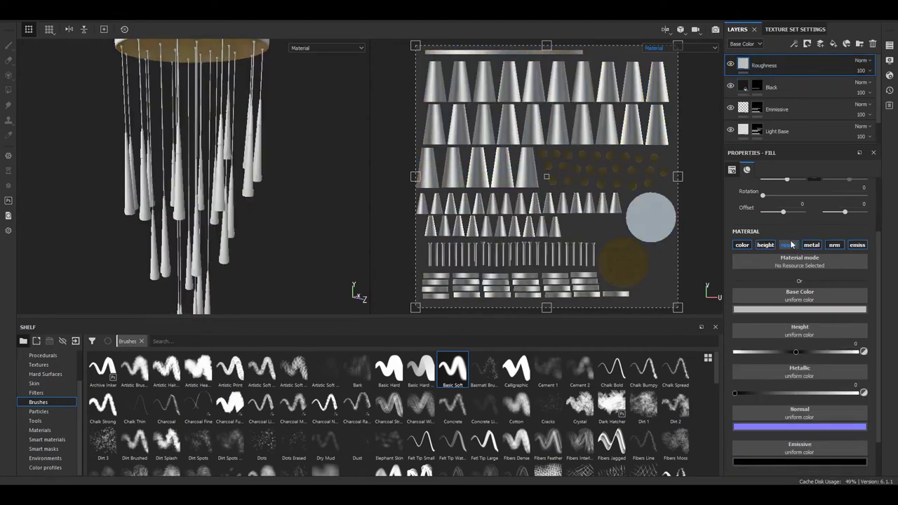
click(792, 244)
click(807, 43)
click(43, 356)
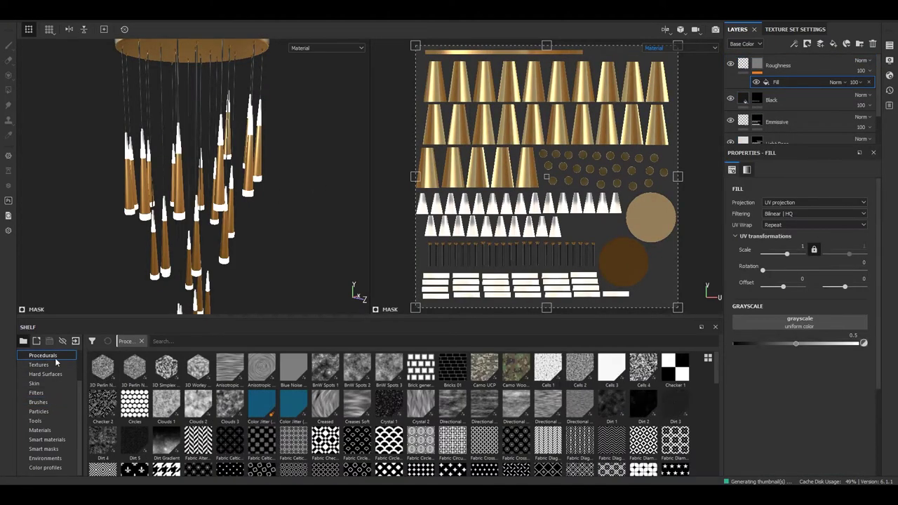
scroll(56, 362, up, 2)
click(39, 383)
mouse_move(294, 457)
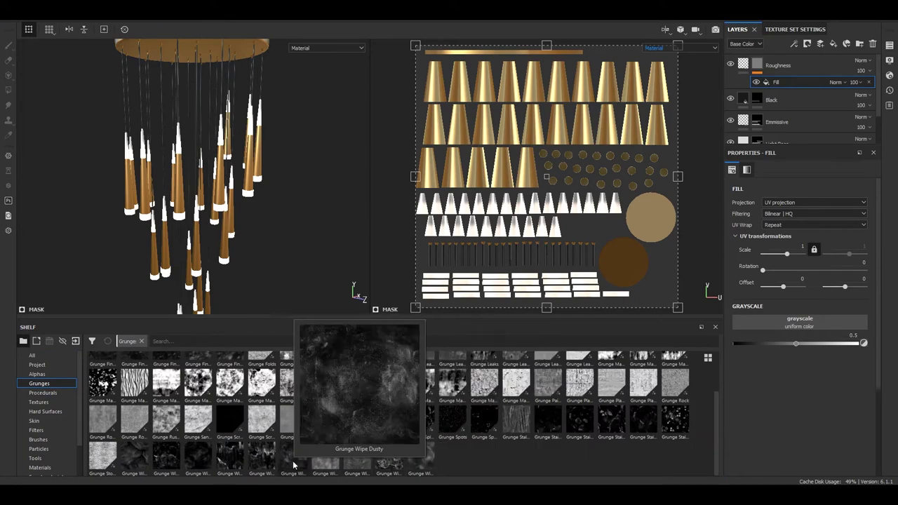
drag(293, 457, 800, 330)
click(814, 202)
click(807, 213)
Show the Roughness channel and lower the layer's roughness to 0.25 with a Grunge Wipe Dusty mask
click(680, 48)
click(676, 87)
click(777, 66)
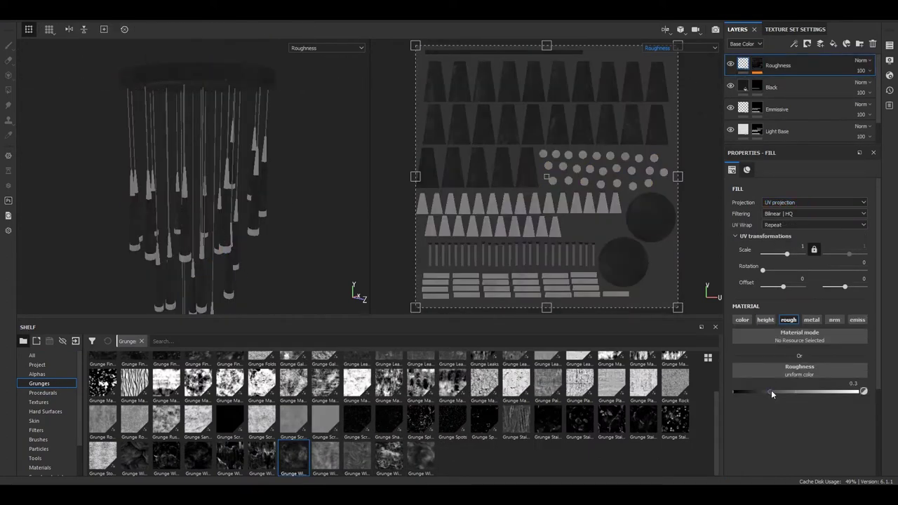
drag(807, 393, 770, 394)
drag(294, 457, 777, 65)
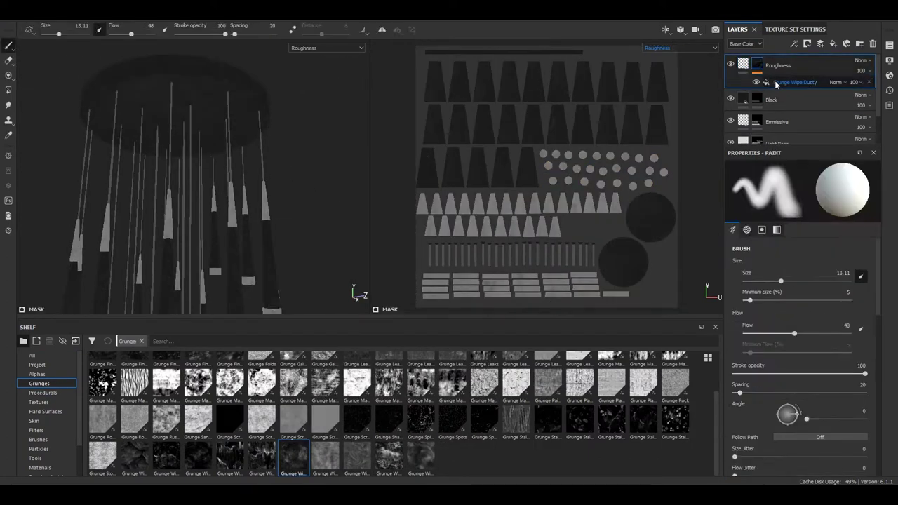
scroll(295, 235, up, 3)
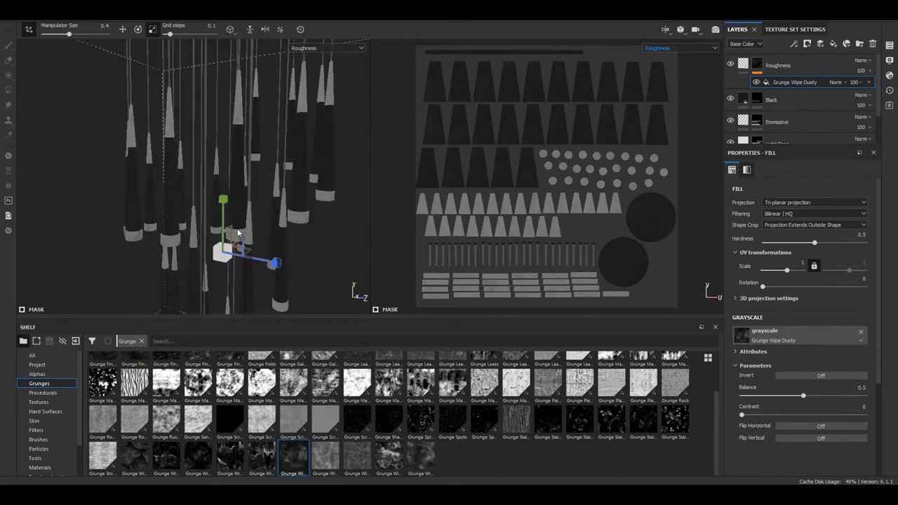
scroll(160, 261, up, 3)
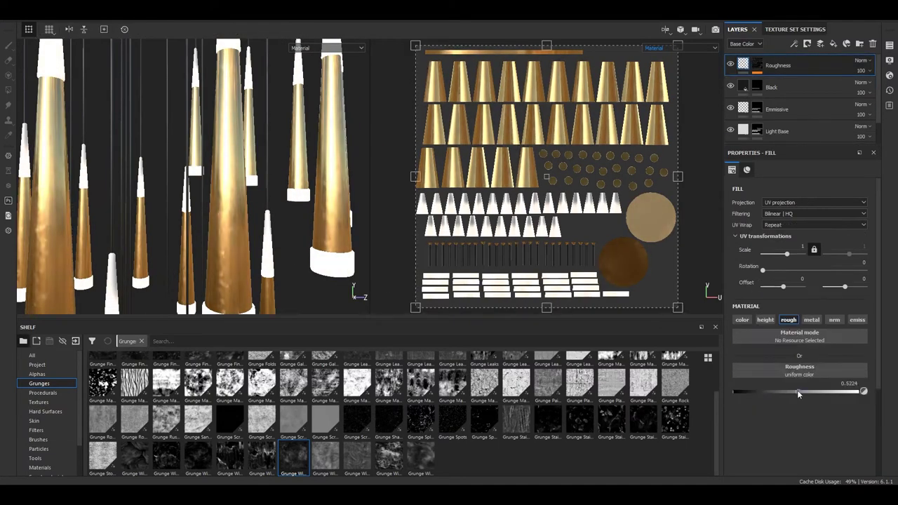
drag(795, 391, 764, 395)
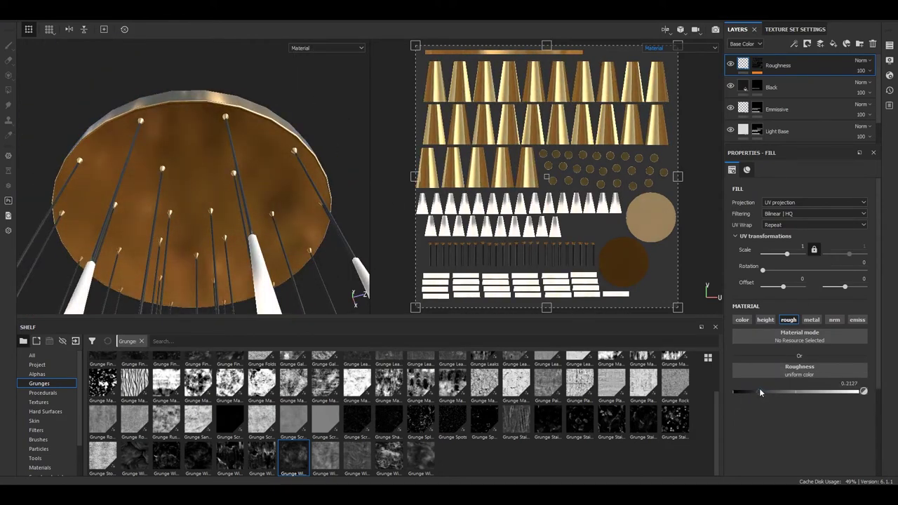
Set up Roughness 2, delete its Grunge Wipe Smudgy fill, and raise its value to 0.2090
click(800, 82)
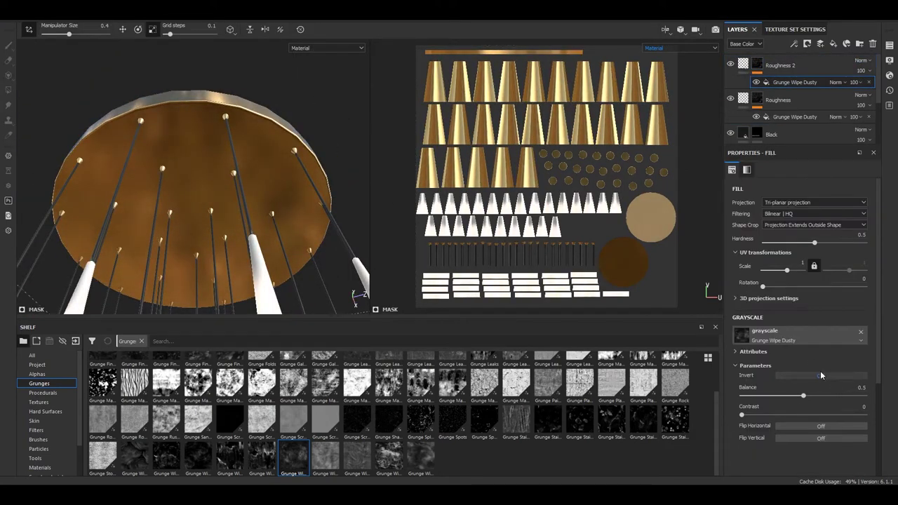
key(c)
mouse_move(267, 165)
alt+mouse_down()
mouse_move(151, 118)
mouse_move(215, 257)
alt+mouse_up()
key(Delete)
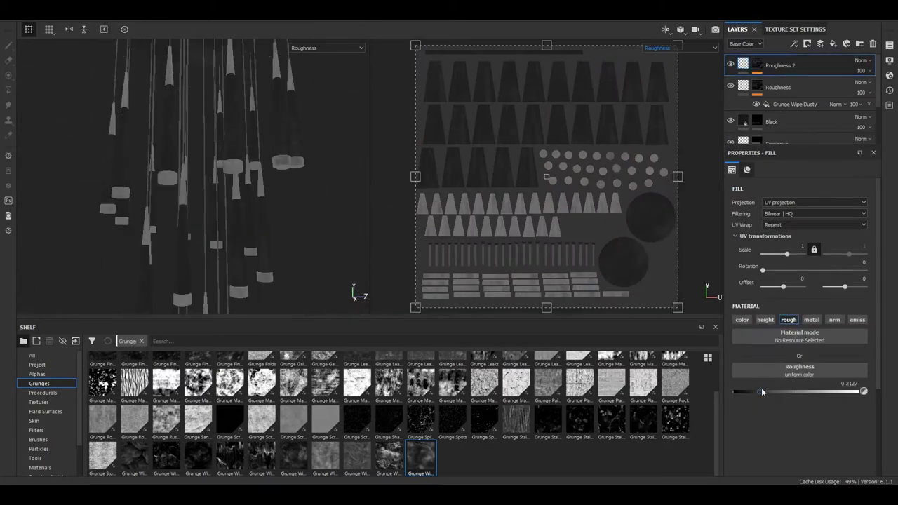
drag(755, 395, 758, 393)
key(m)
alt+drag(211, 175, 144, 165)
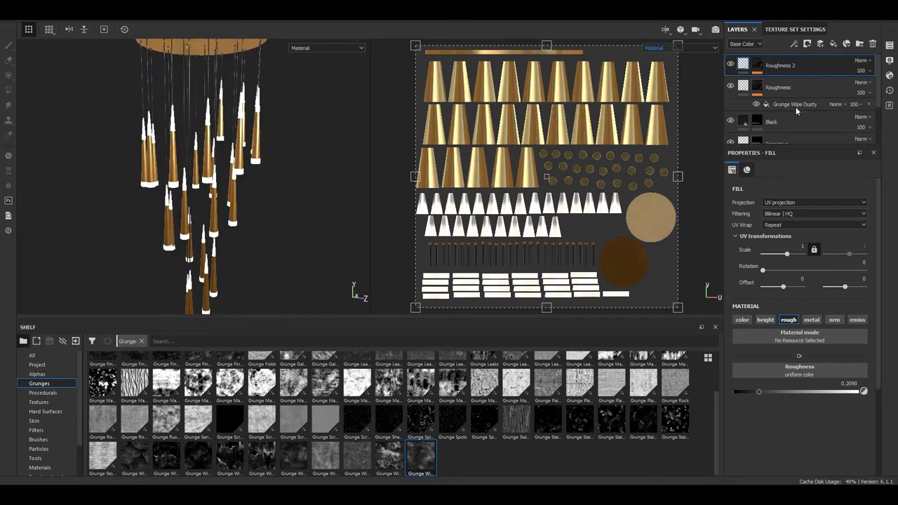
key(f)
Set Metal Base roughness to 0.1381 and review its base colour and Metallic channels
scroll(793, 105, down, 3)
click(778, 128)
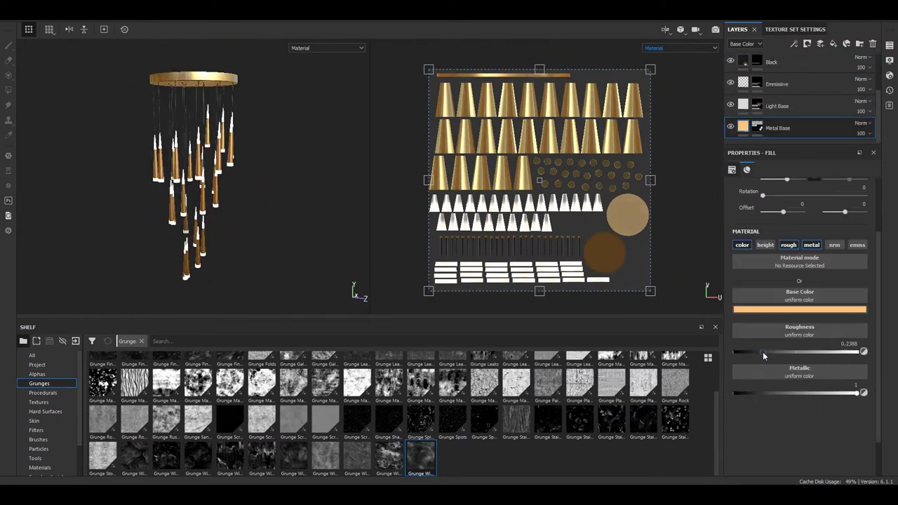
scroll(532, 204, up, 3)
alt+drag(203, 210, 232, 214)
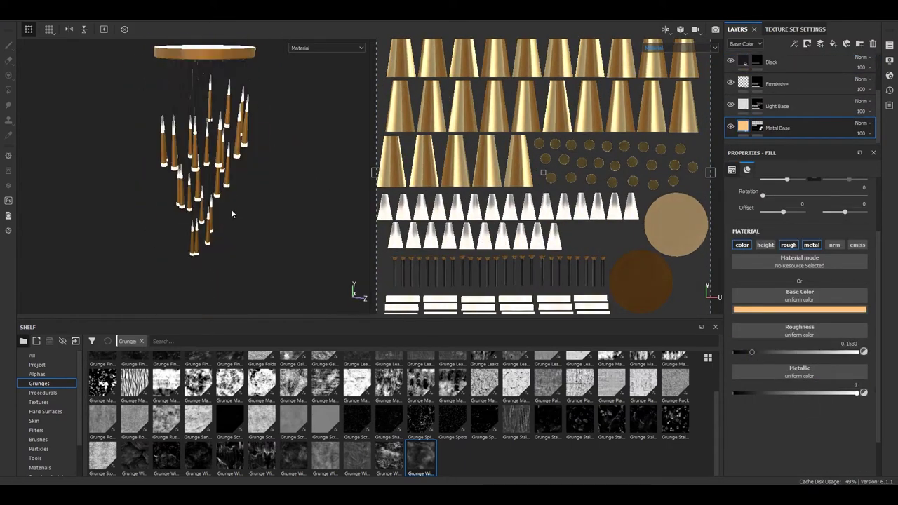
click(800, 310)
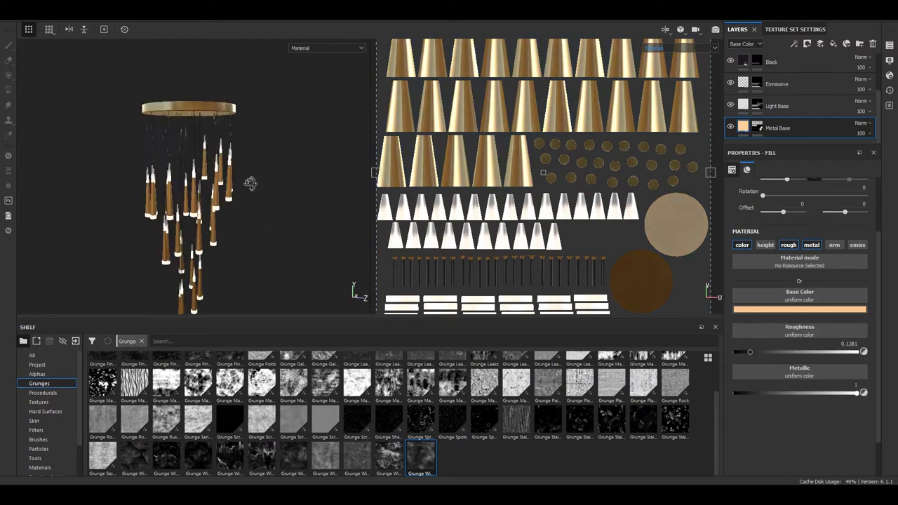
scroll(210, 179, up, 4)
key(c)
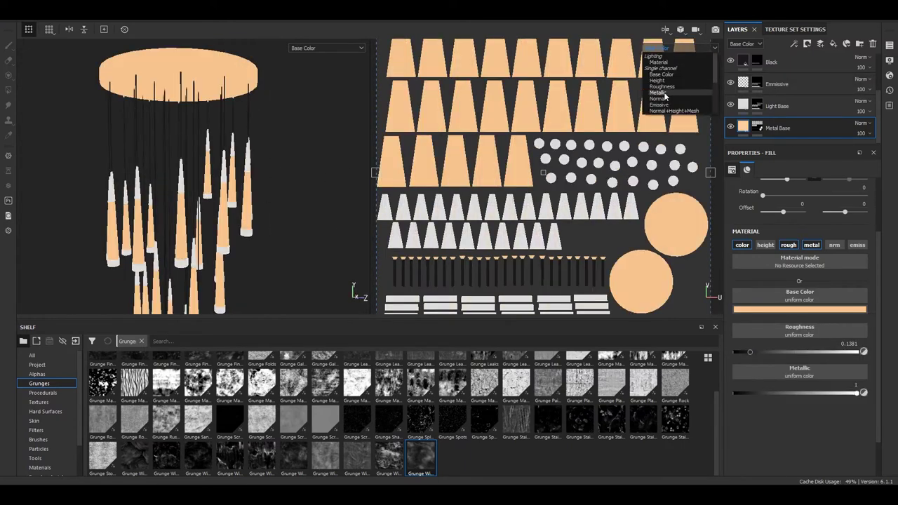
click(666, 94)
key(m)
scroll(250, 131, down, 3)
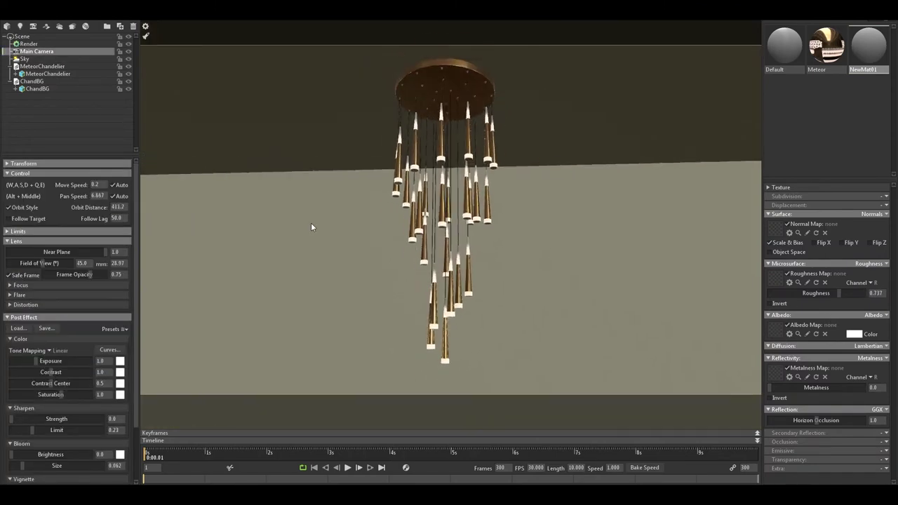
Enable Local Reflections with Voxel Scene Fit 2.0, then select Main Camera and the Meteor material
click(57, 44)
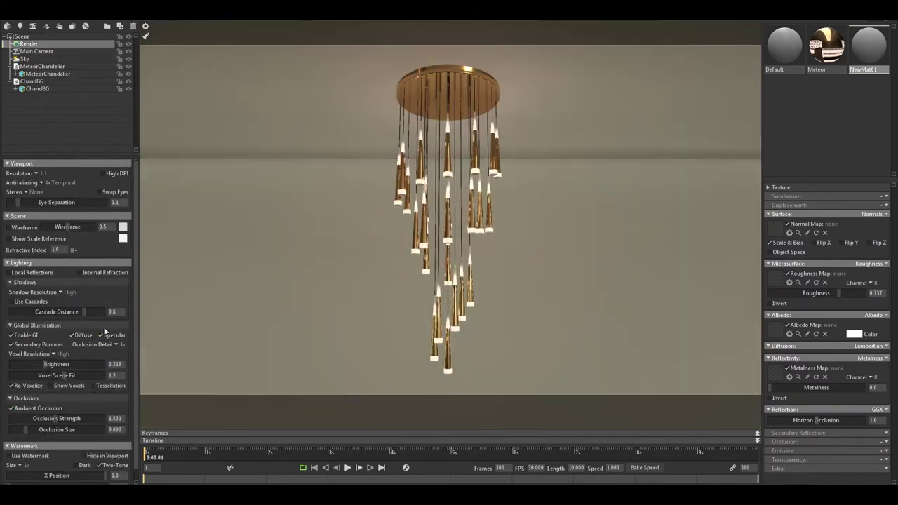
mouse_move(56, 376)
mouse_down()
mouse_move(24, 376)
mouse_move(96, 388)
mouse_up()
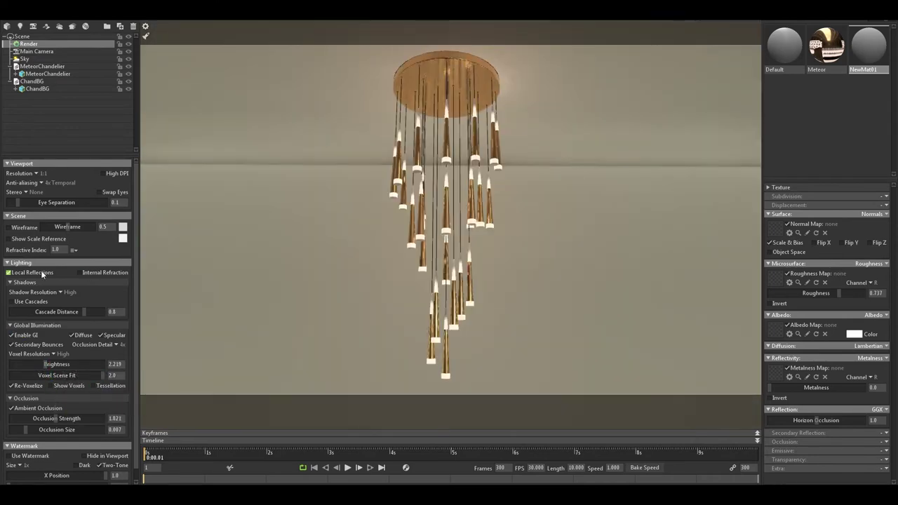
scroll(37, 451, down, 1)
click(36, 51)
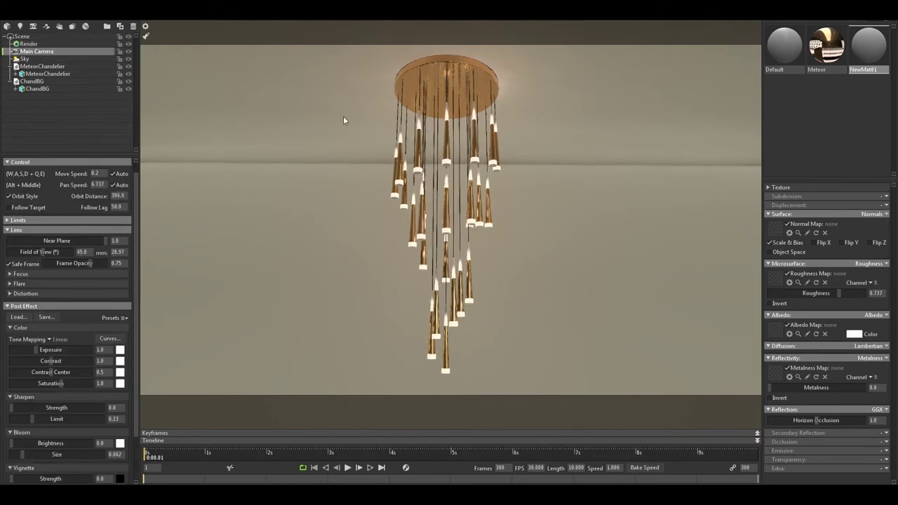
click(826, 46)
Raise Meteor emissive intensity and set camera exposure 1.263, sharpening, bloom, vignette and grain
drag(837, 449, 857, 449)
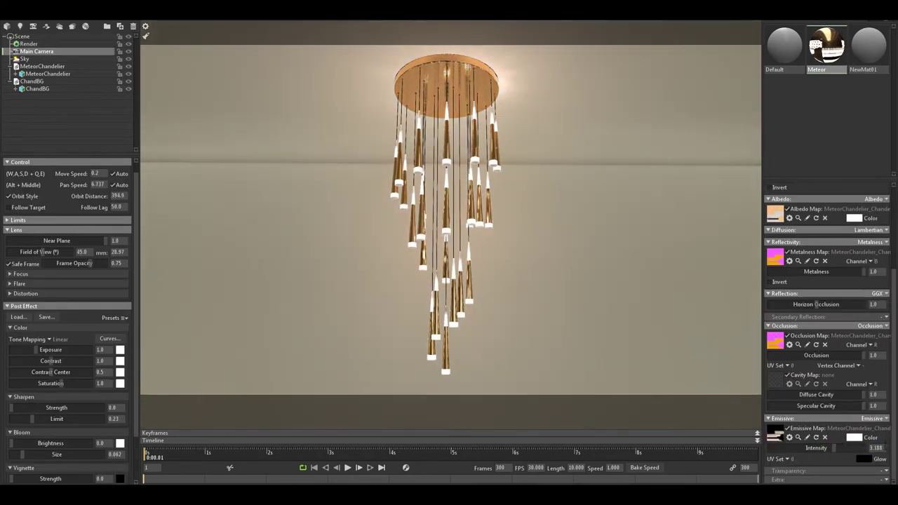
scroll(38, 353, down, 2)
drag(37, 327, 37, 327)
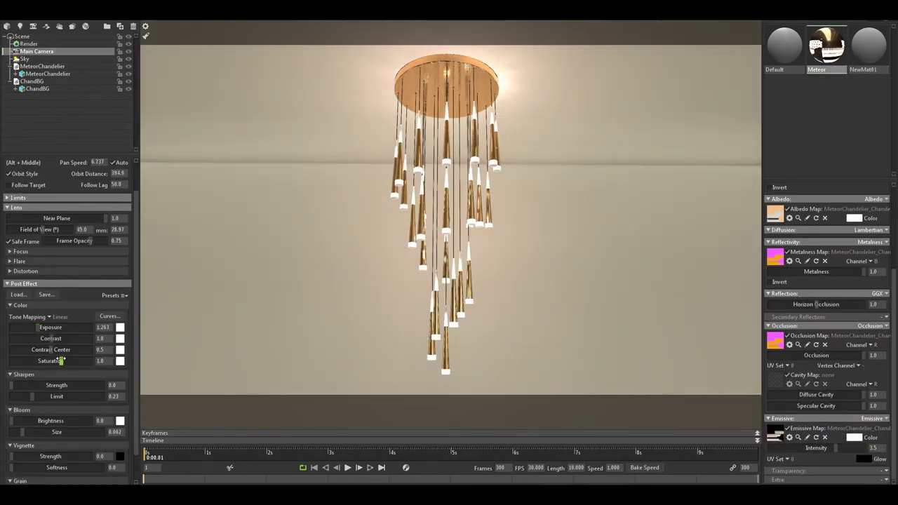
scroll(61, 361, down, 2)
drag(62, 355, 64, 354)
drag(47, 390, 65, 390)
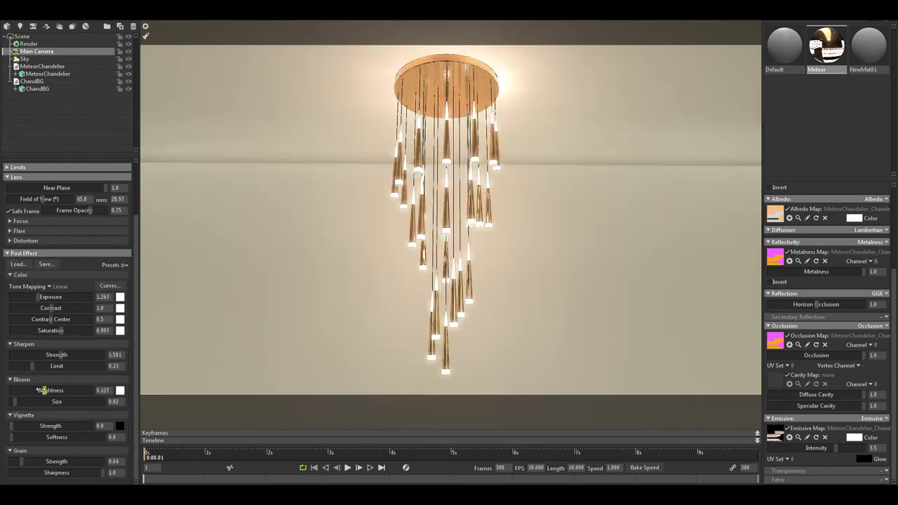
mouse_move(43, 421)
mouse_down()
mouse_move(51, 421)
mouse_move(44, 424)
mouse_up()
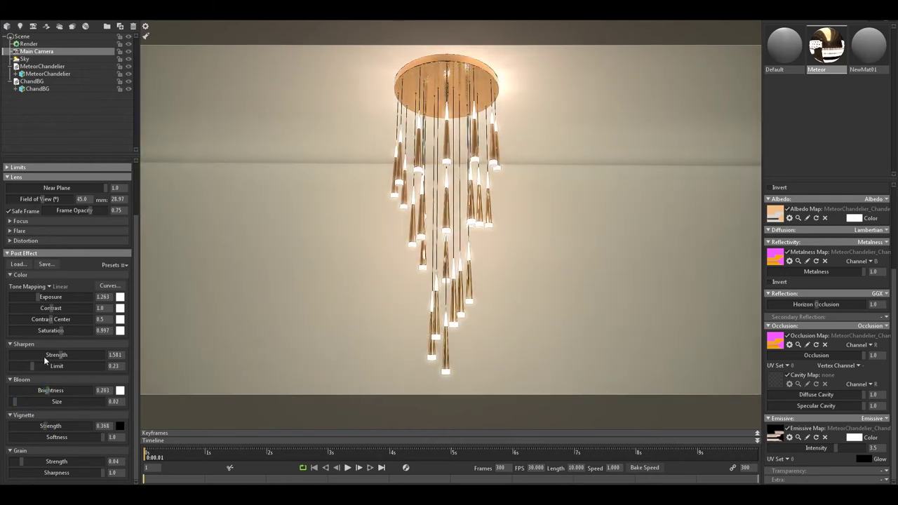
drag(43, 355, 41, 355)
drag(43, 390, 39, 390)
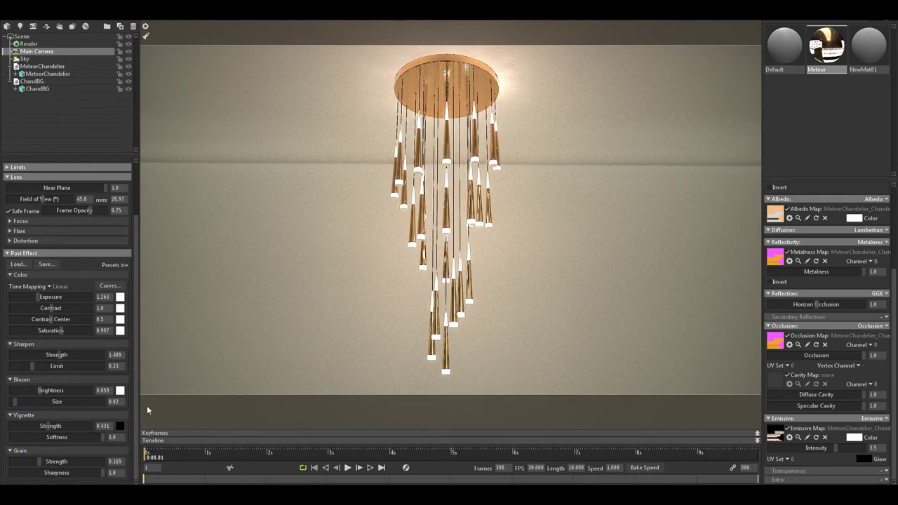
Reselect Main Camera and orbit it to reframe the chandelier
drag(346, 295, 493, 250)
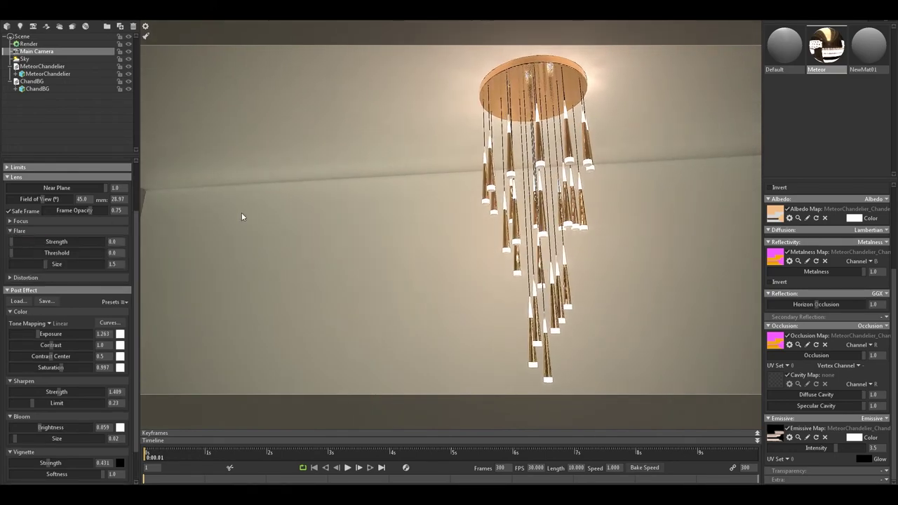
click(489, 318)
click(36, 52)
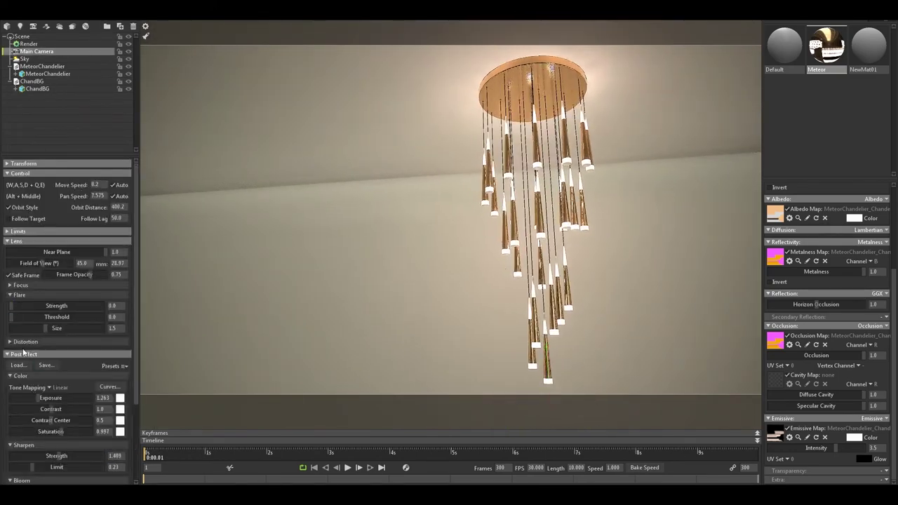
key(Up)
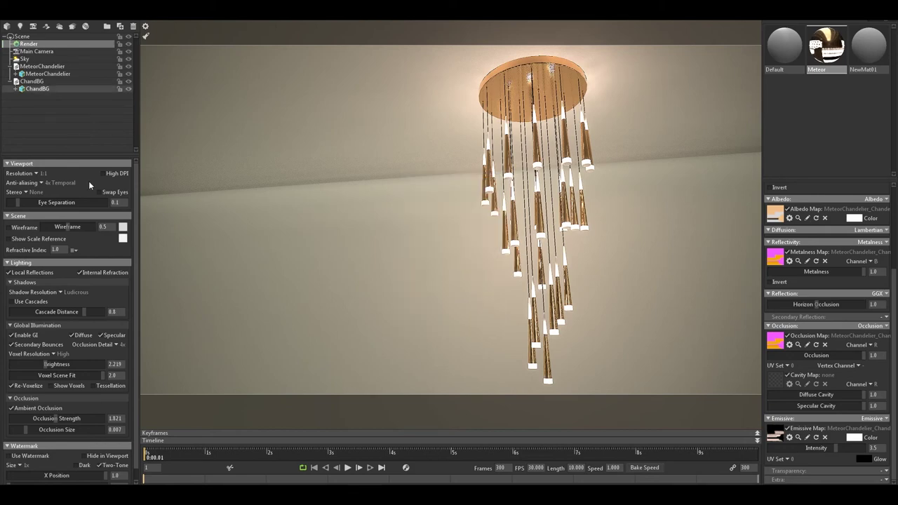
key(Escape)
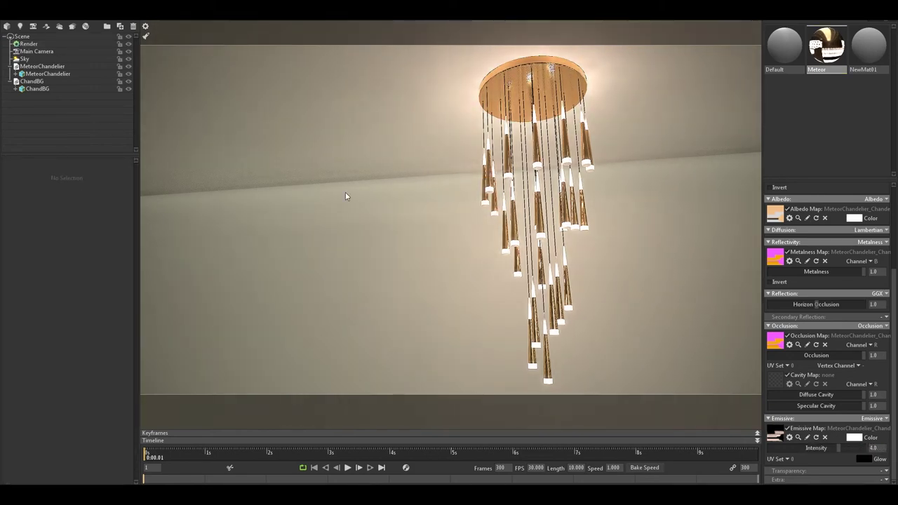
click(36, 52)
scroll(67, 316, down, 5)
mouse_move(310, 262)
mouse_down()
mouse_move(472, 276)
mouse_move(483, 254)
mouse_move(474, 256)
mouse_up()
scroll(109, 287, up, 1)
scroll(109, 287, up, 2)
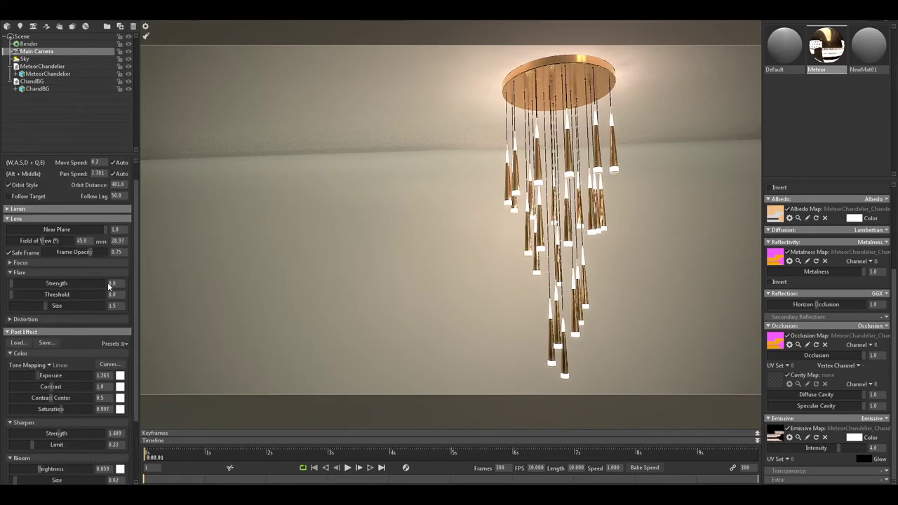
scroll(98, 284, up, 1)
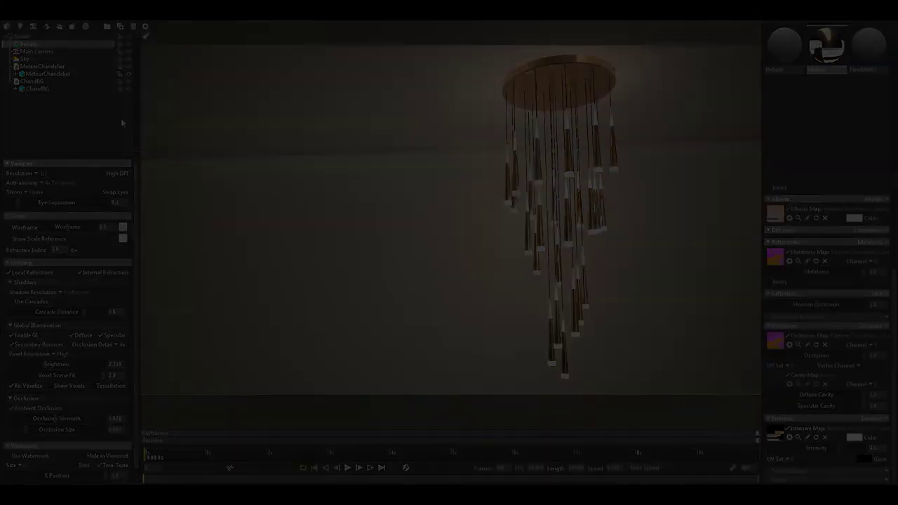